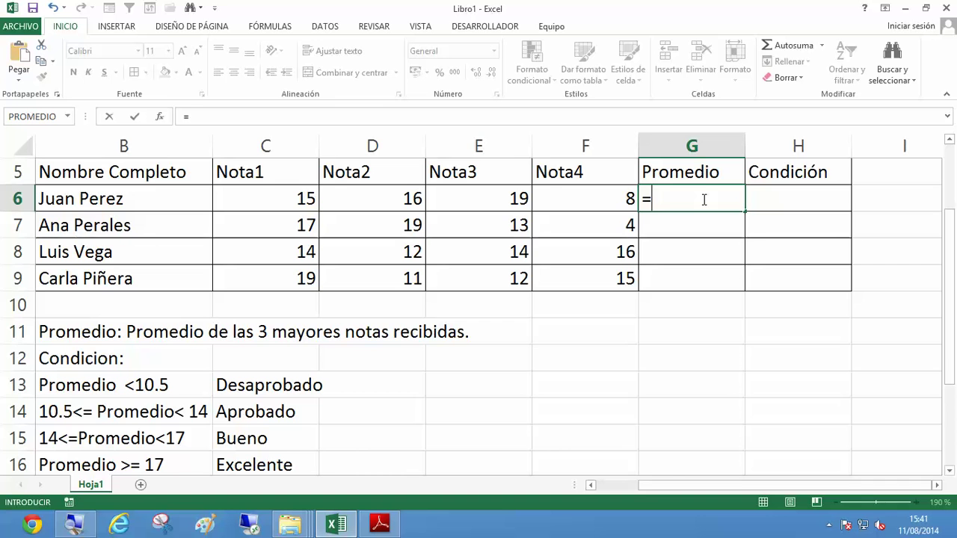
In G6, build a formula that subtracts the minimum of C6:F6 from the sum of C6:F6
type("su")
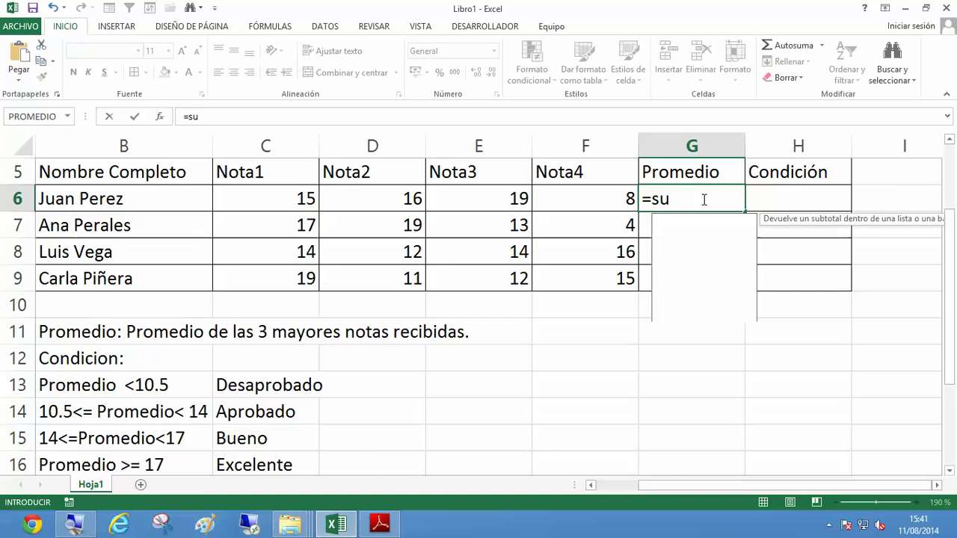
type("ma(")
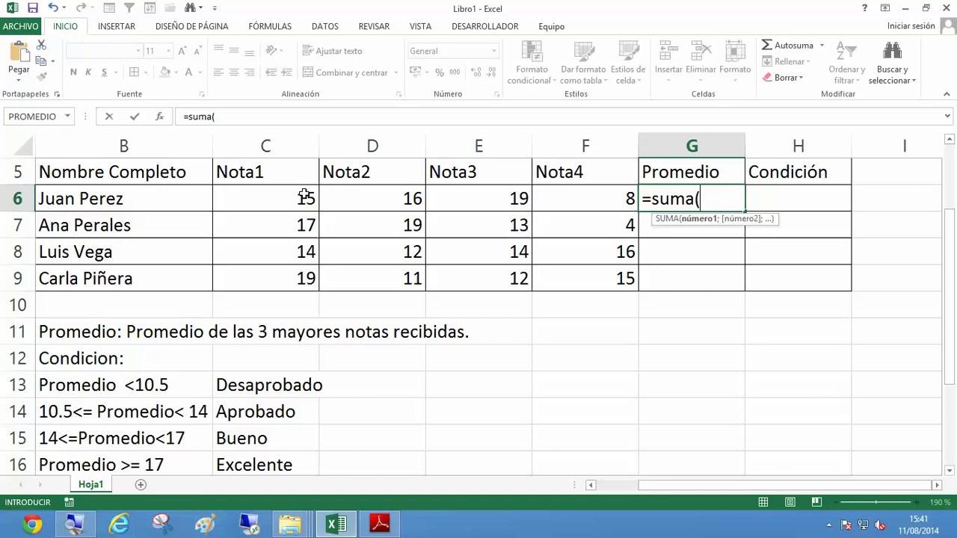
left_click_drag(306, 194, 548, 208)
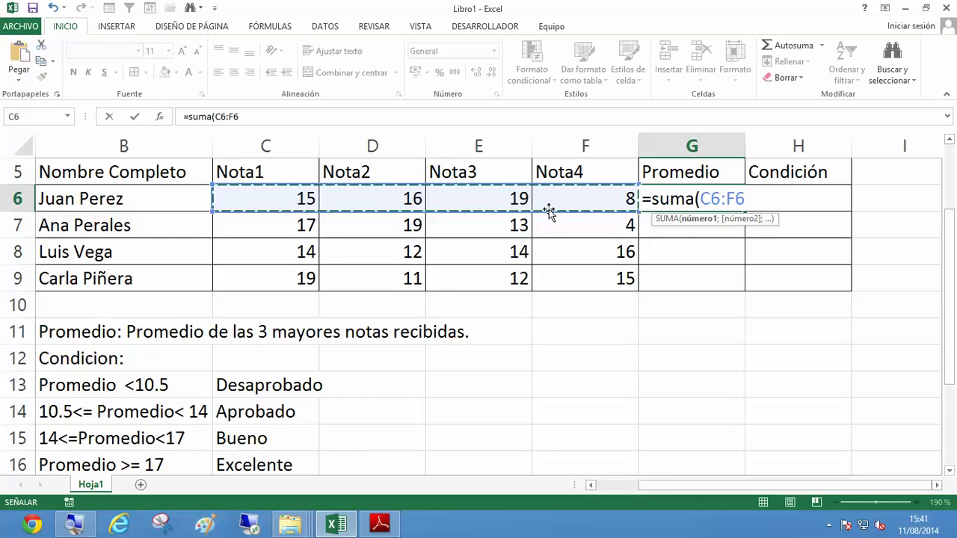
type(")-")
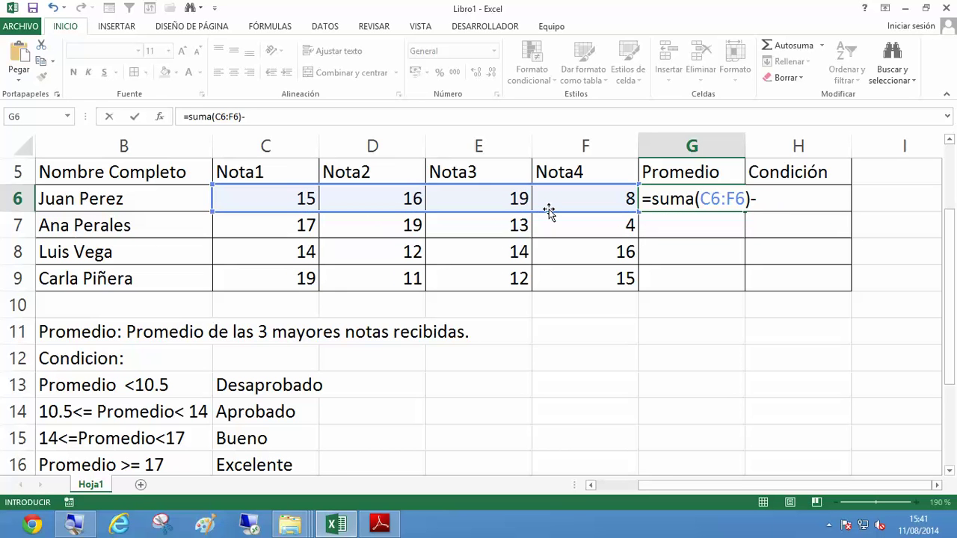
type("min(")
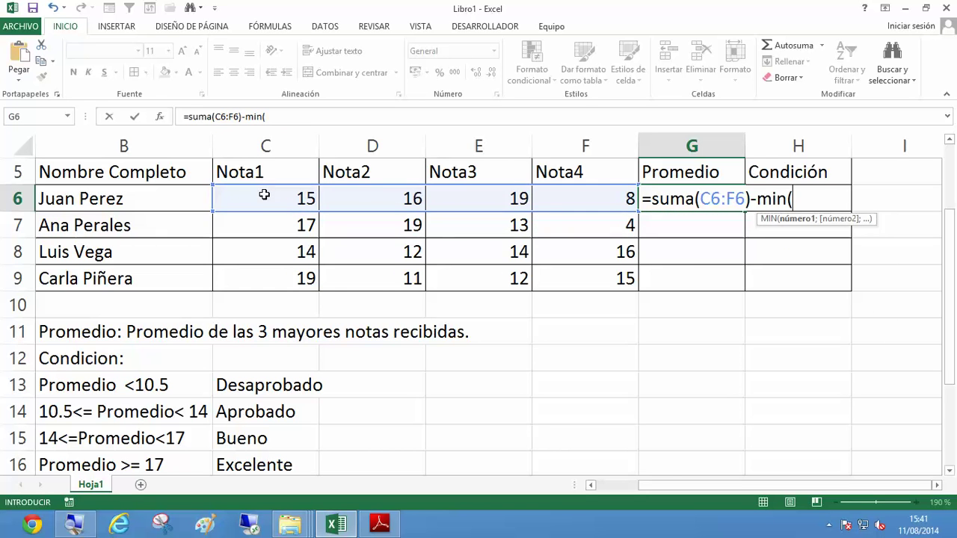
left_click_drag(265, 196, 544, 198)
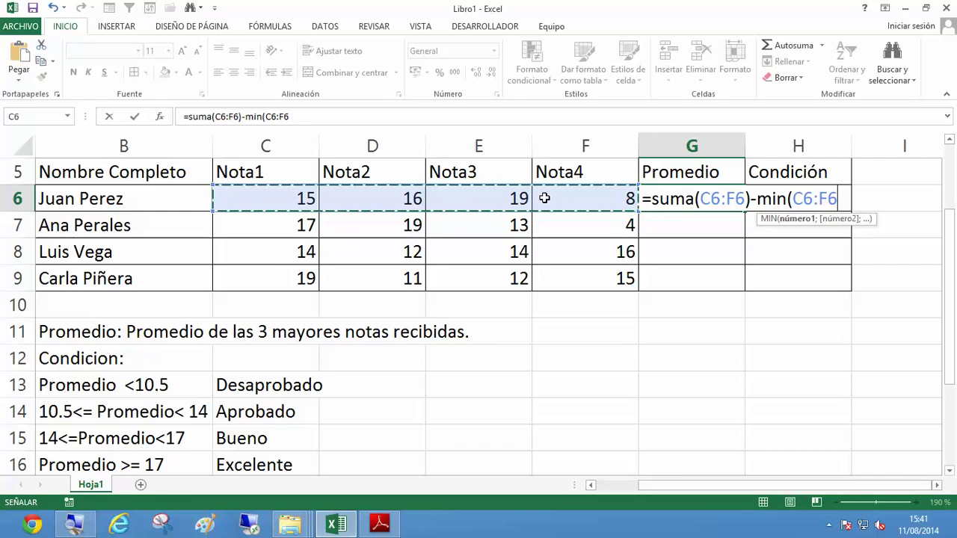
type(")")
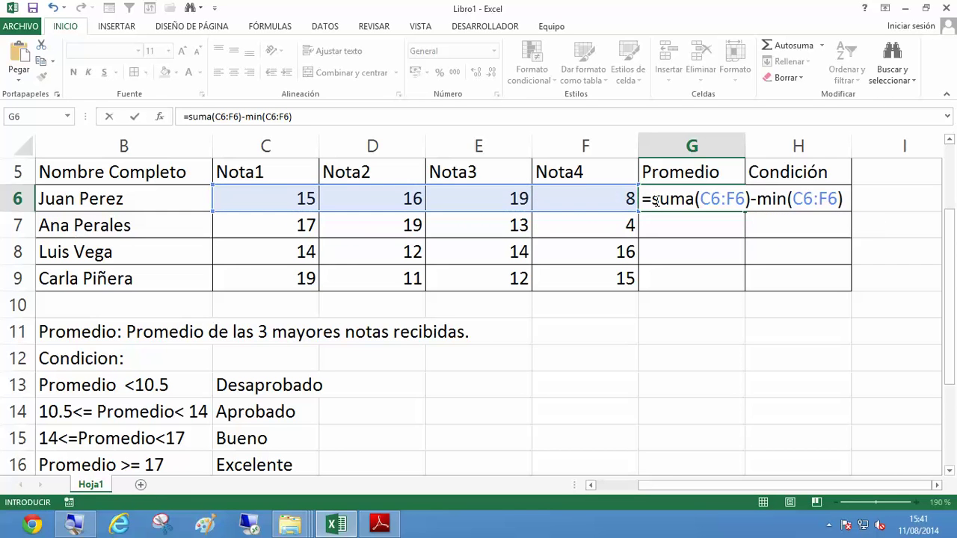
Wrap the G6 subtraction in parentheses, divide it by 3 and enter the formula =(suma(C6:F6)-min(C6:F6))/3
left_click(655, 199)
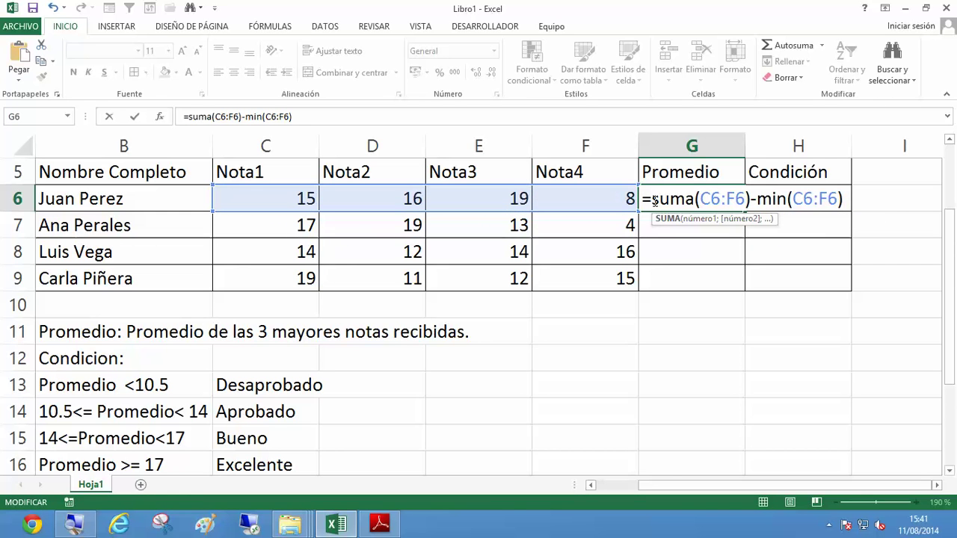
left_click(652, 198)
type("(")
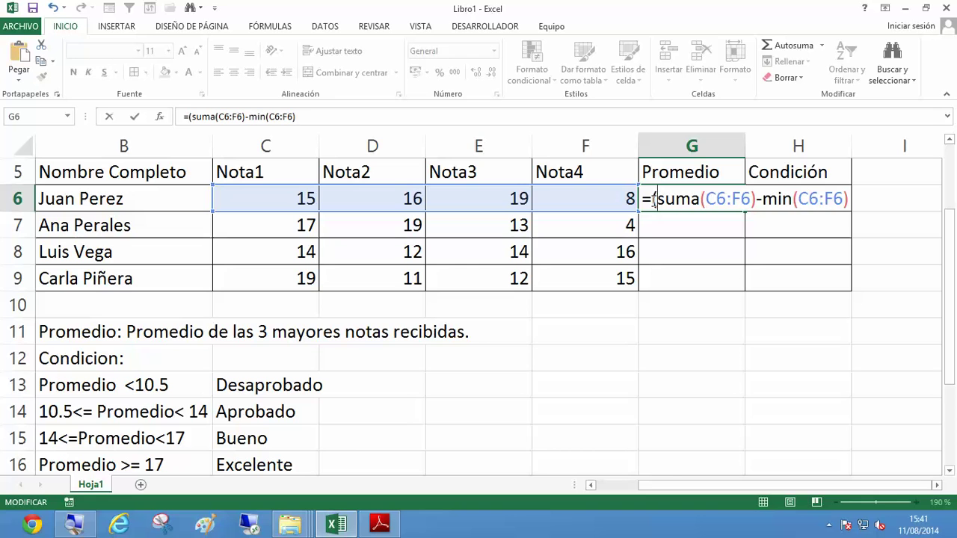
left_click(846, 199)
type(")/")
type("3")
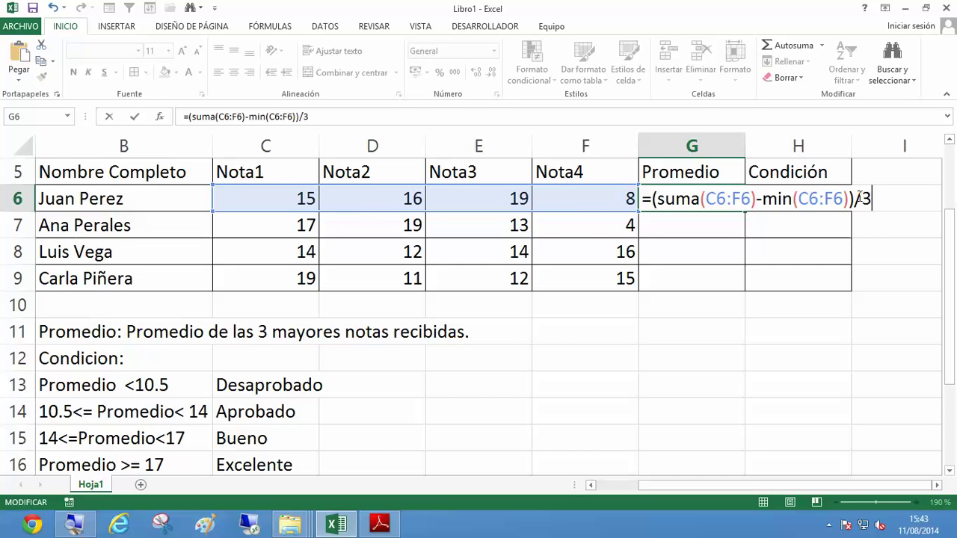
key("Return")
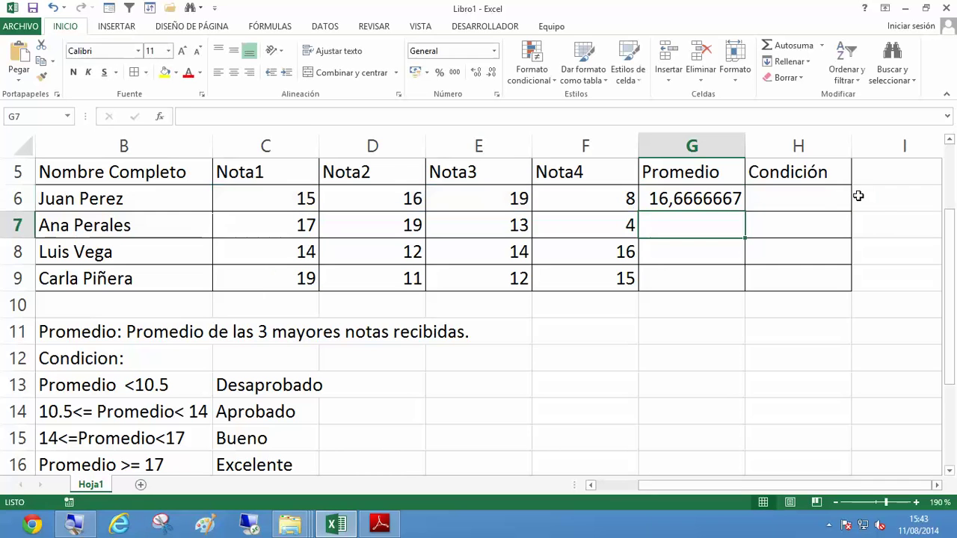
Copy the G6 average formula down to G9 and format the Promedio values with one decimal place
left_click(732, 199)
left_click_drag(745, 213, 745, 292)
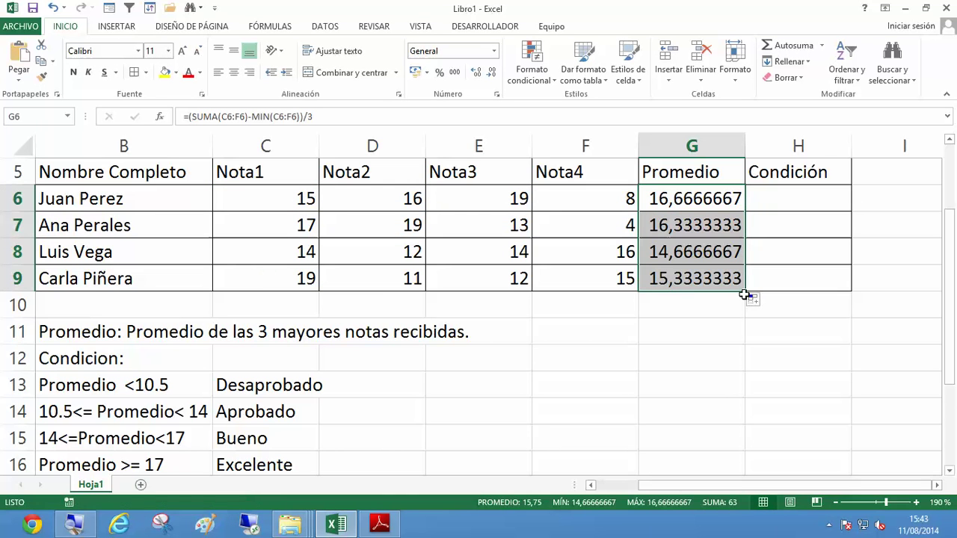
left_click(492, 72)
left_click(492, 72)
left_click(492, 72)
left_click(492, 72)
left_click(492, 71)
left_click(492, 72)
left_click(491, 72)
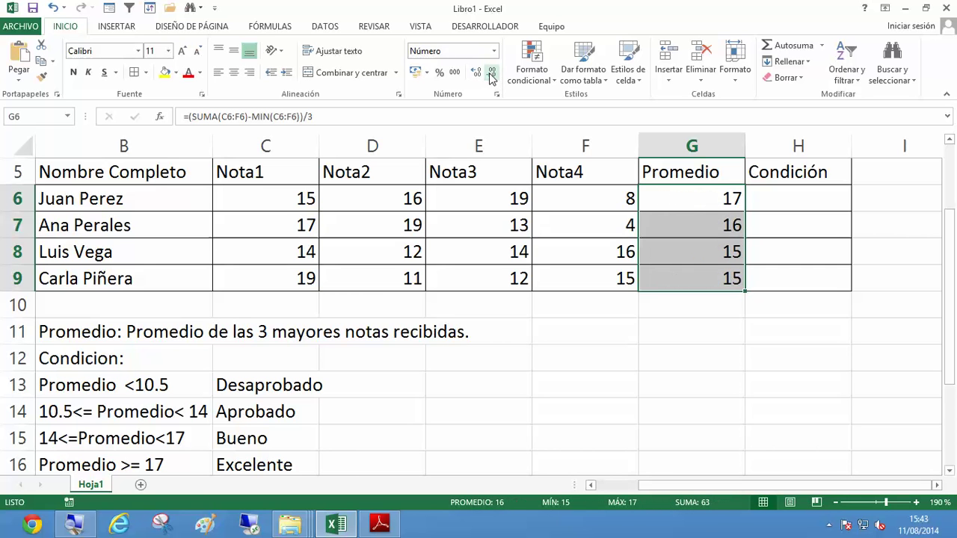
left_click(476, 71)
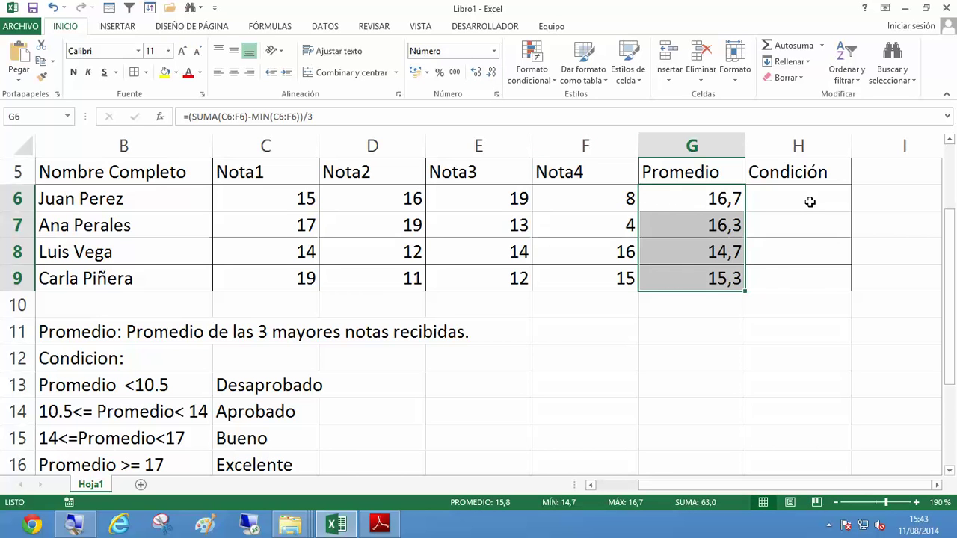
Open the average formula in G6 to review how it is built, leaving it as is
left_click(729, 198)
left_click(762, 198)
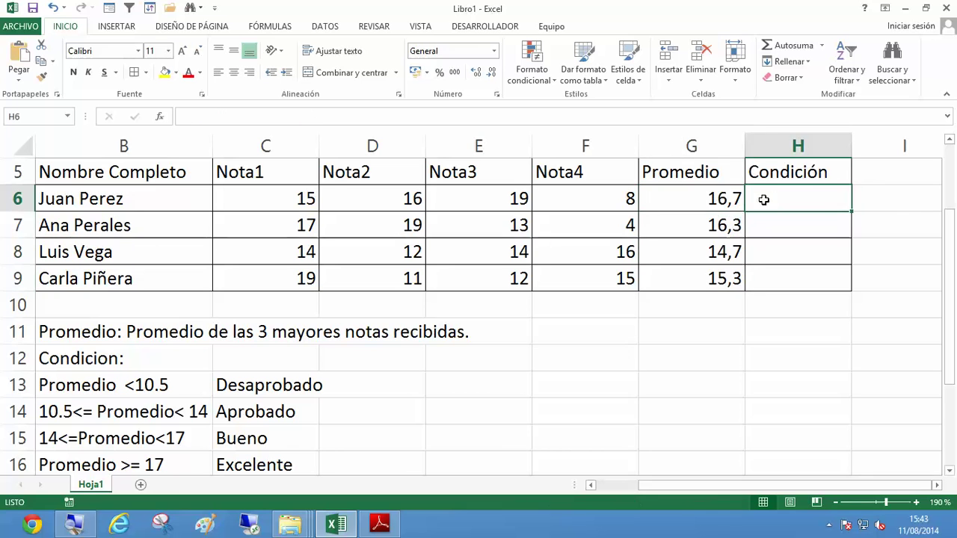
key("Left")
key("F2")
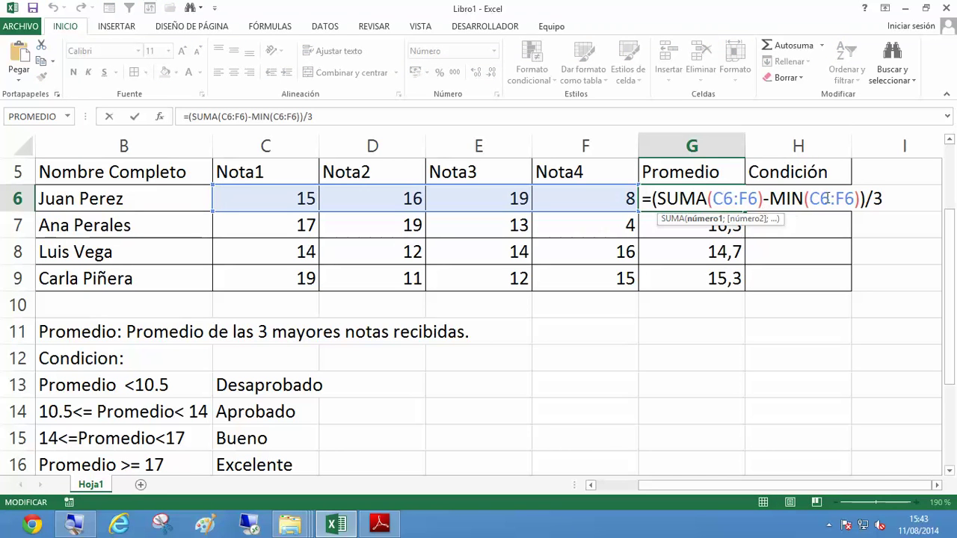
left_click(884, 198)
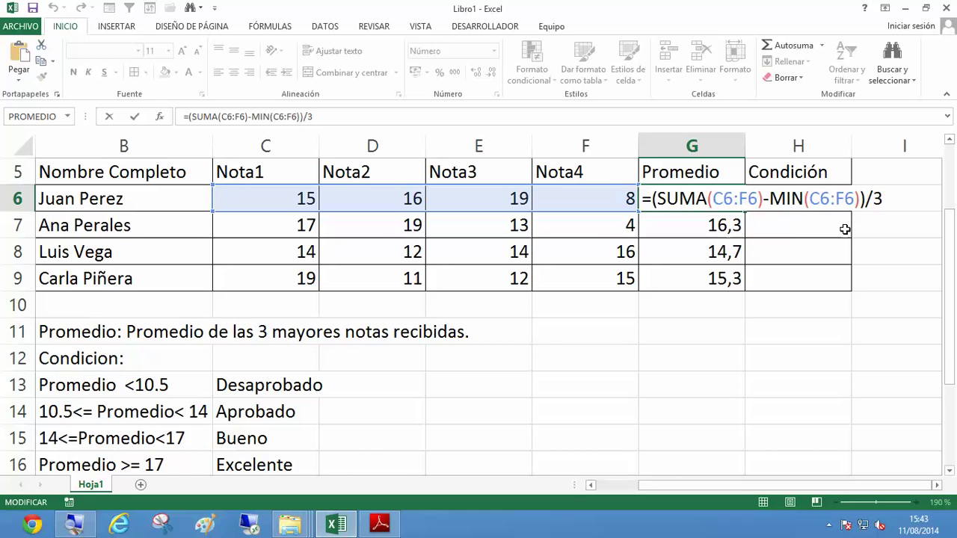
key("Return")
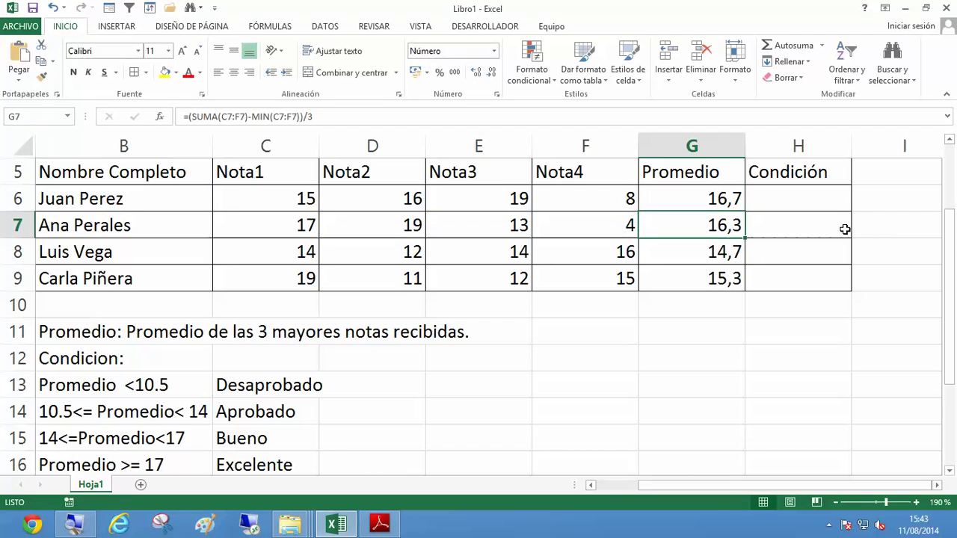
Start a SI formula in H6 that tests G6<10,5 and returns "Desaprobado" when true
left_click(829, 201)
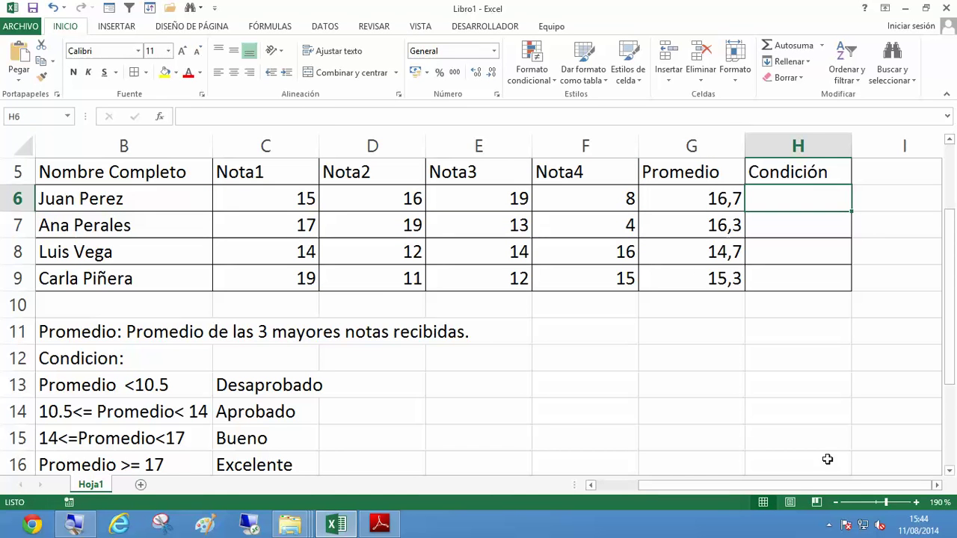
left_click_drag(798, 487, 621, 491)
type("=si(")
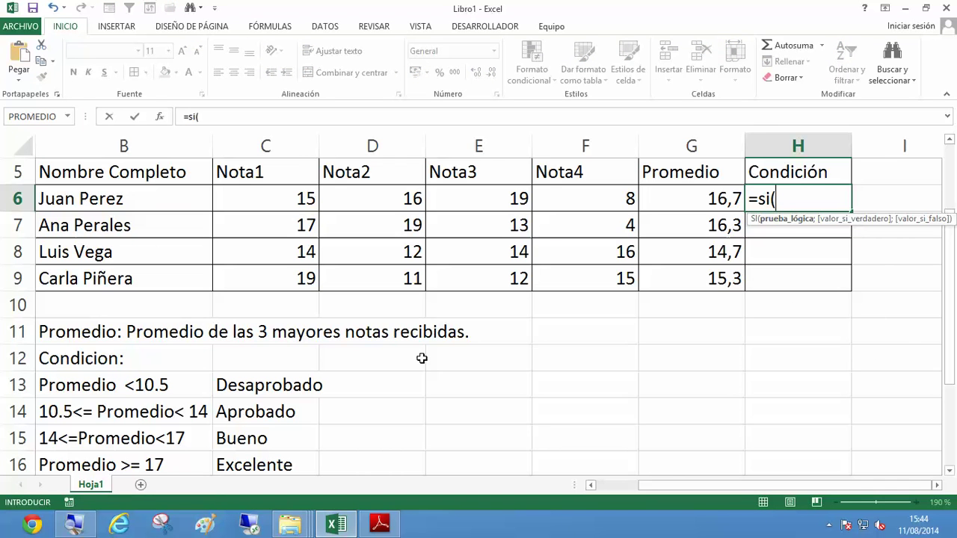
left_click(681, 198)
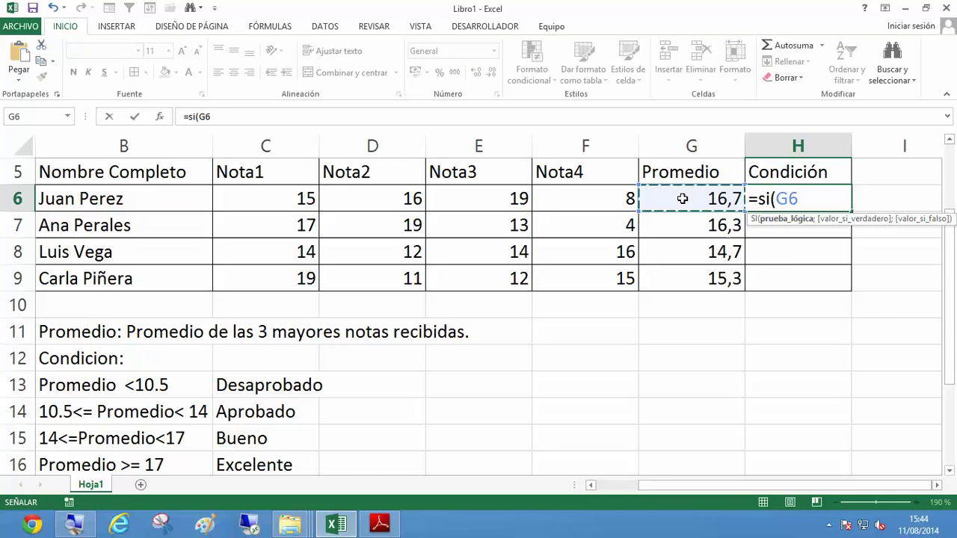
type("<10,5")
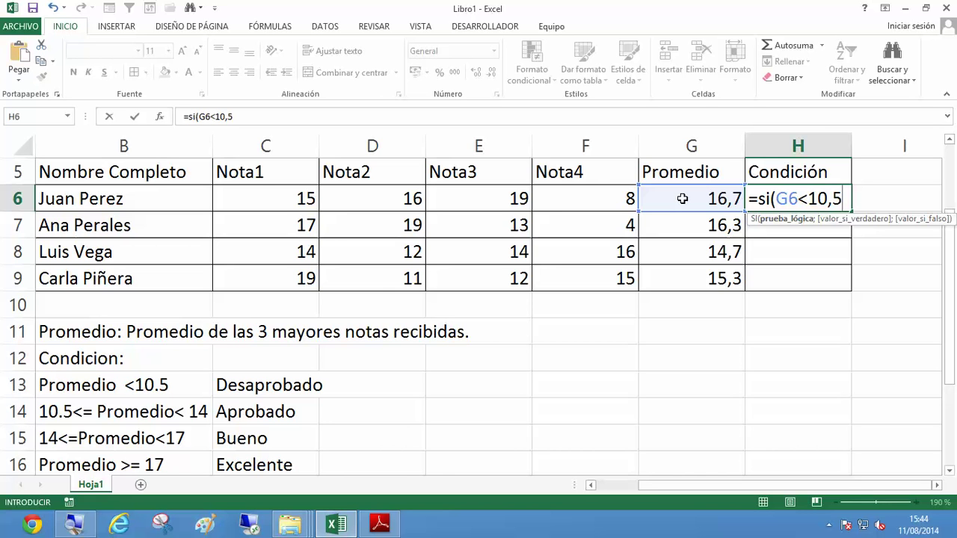
type(";")
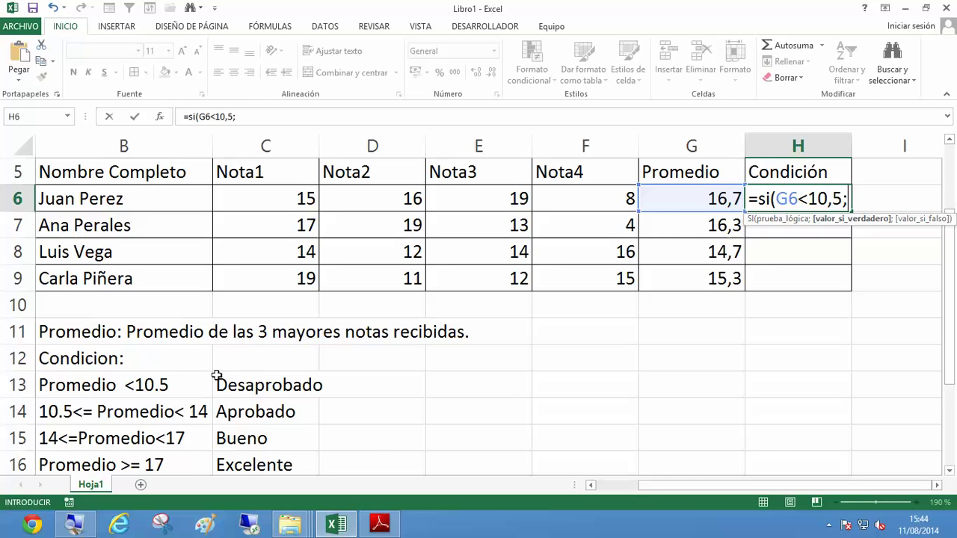
type("\"Desaprobado\"")
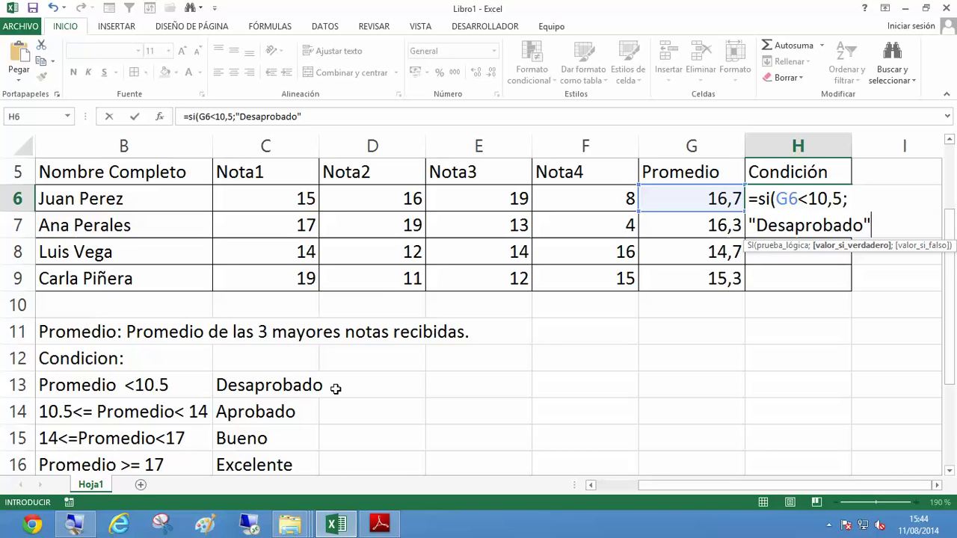
type(";")
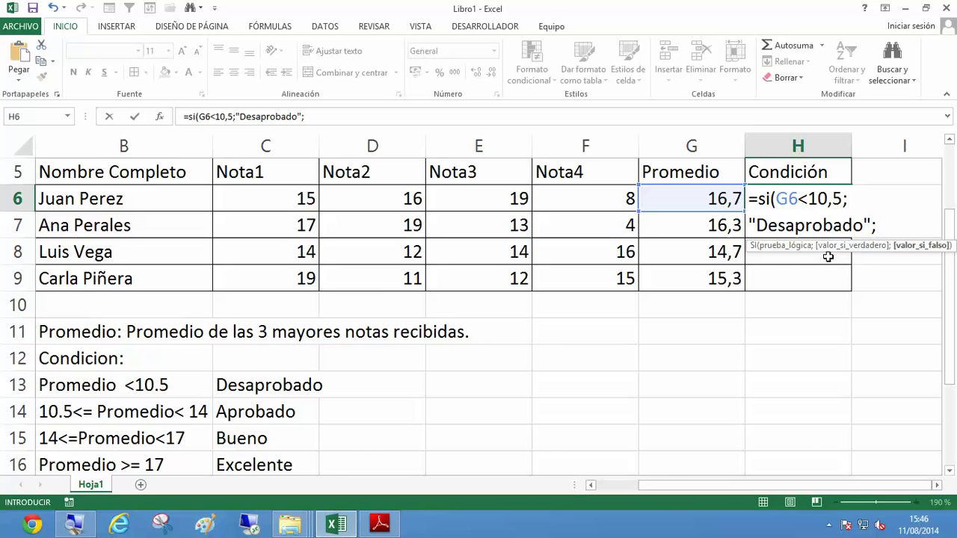
As the false value in the H6 formula, nest a second SI testing g6<14 that returns "Aprobado"
type("si(")
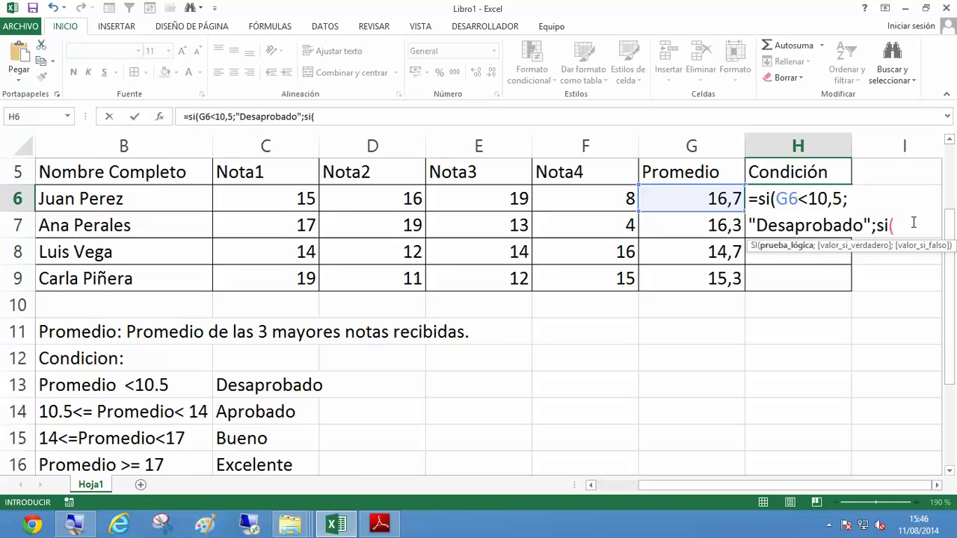
type("g6")
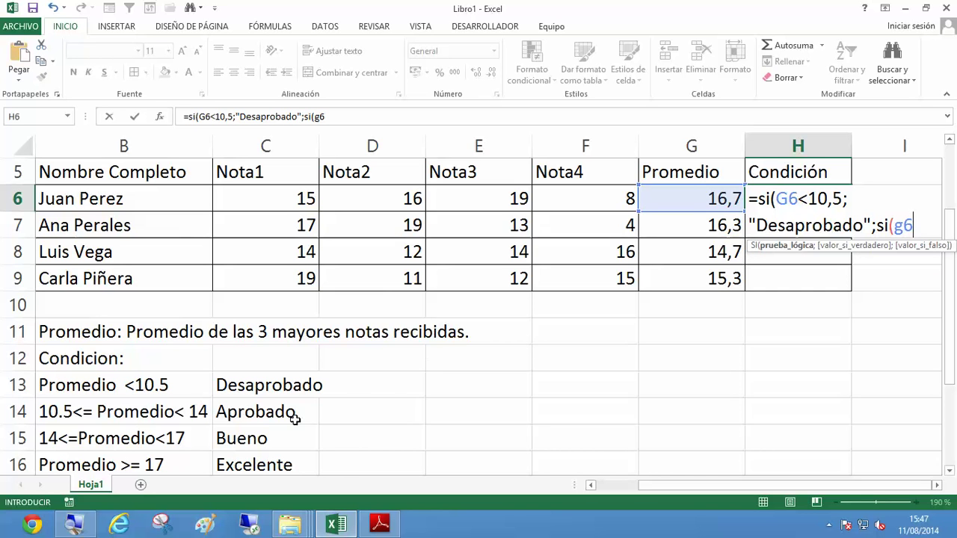
type("<14")
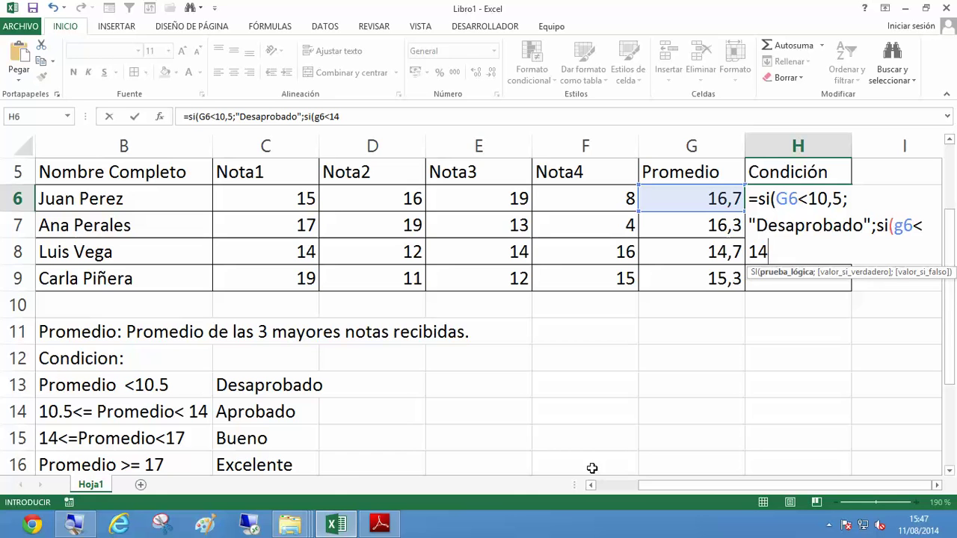
type(";")
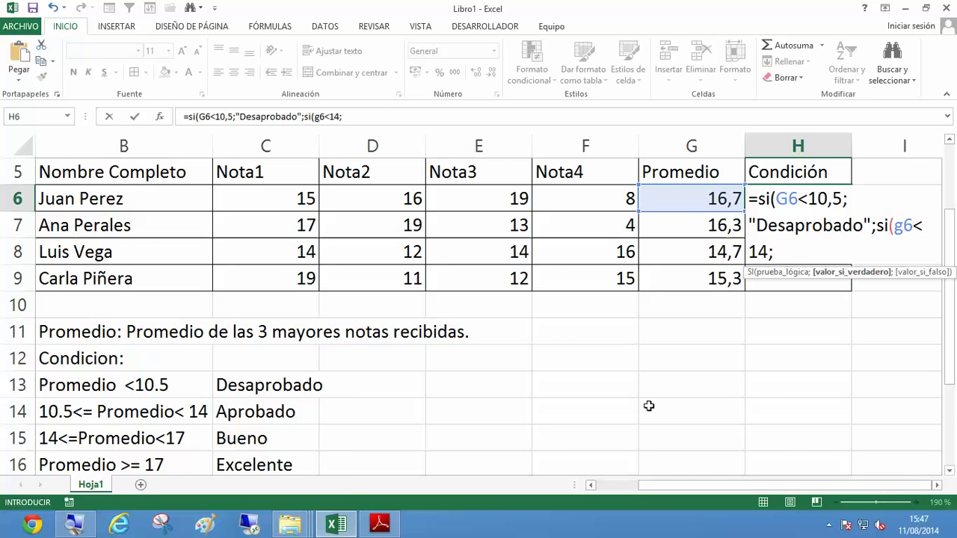
type("\"Apro")
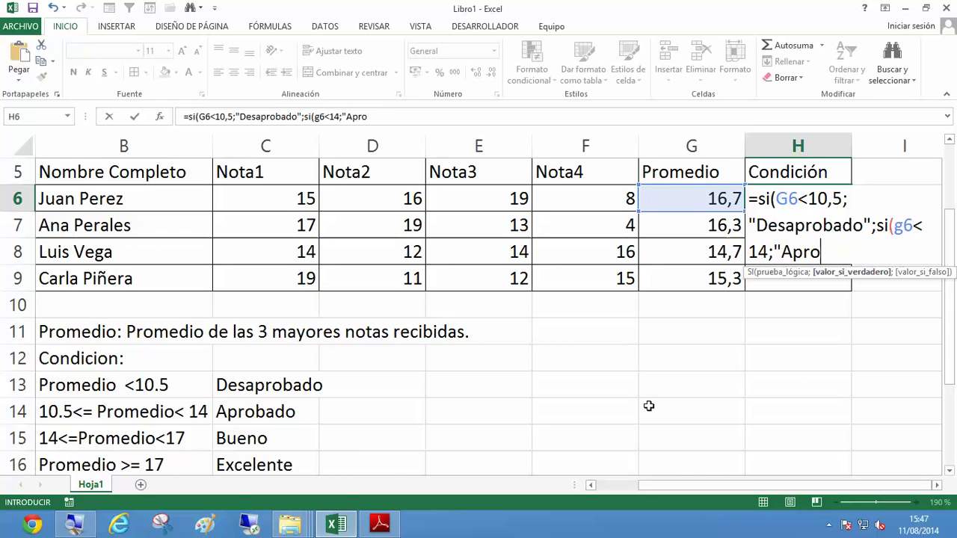
type("bado\"")
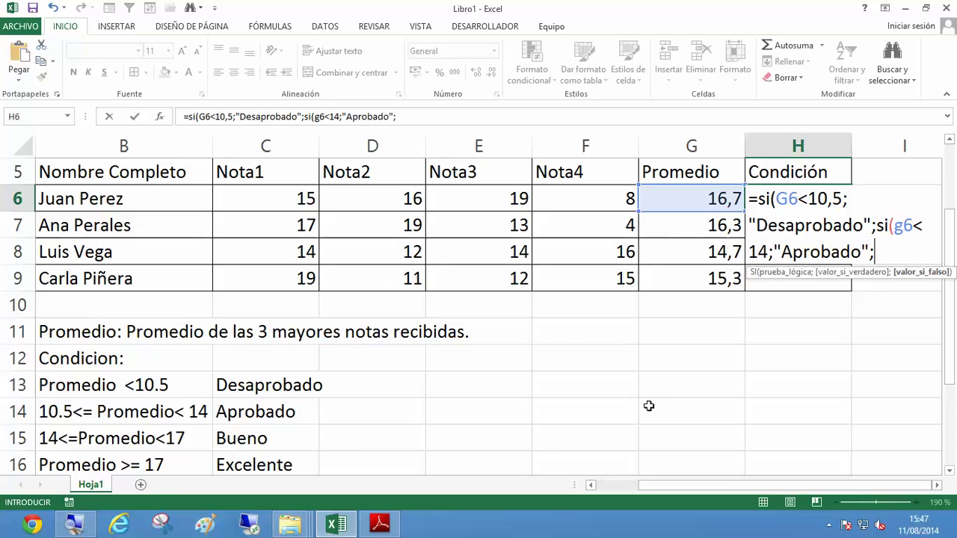
type(";")
Nest a third SI testing g6<17 that returns "Bueno" or otherwise "Excelente", and close and enter the H6 formula
type("si(")
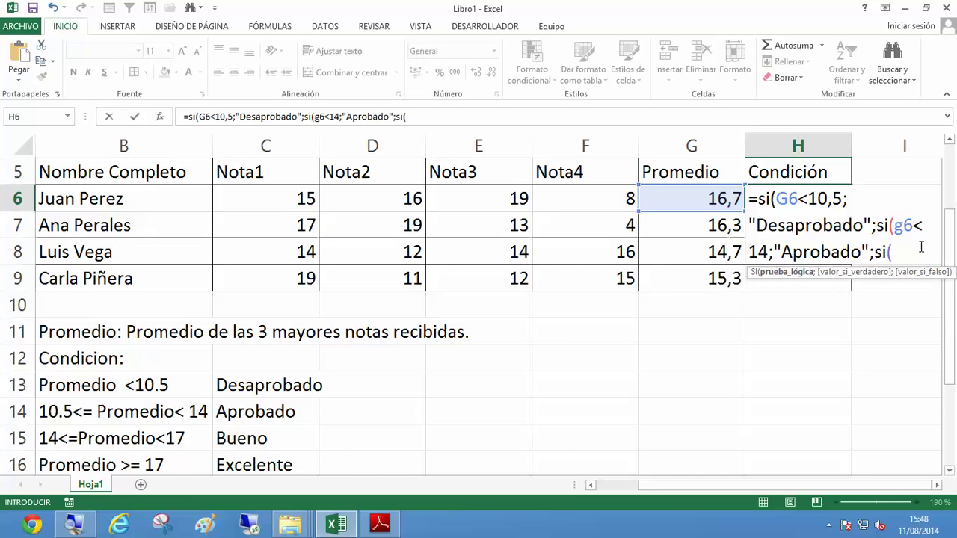
type("g6<")
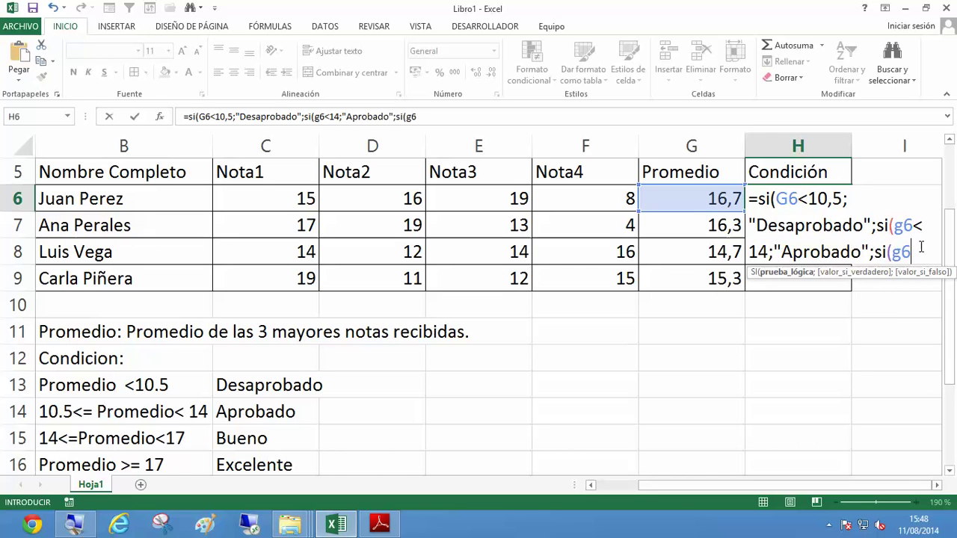
type("17;")
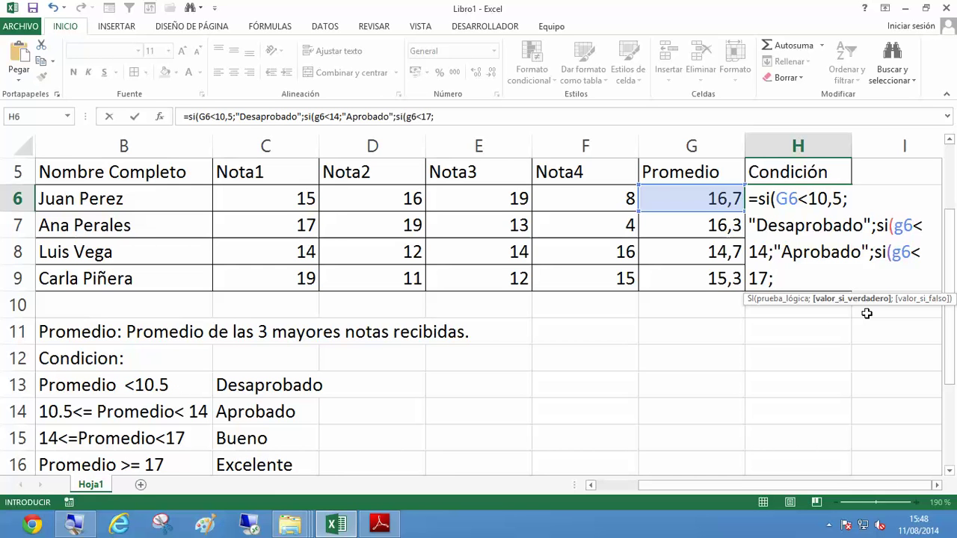
type("\"Bueno\";")
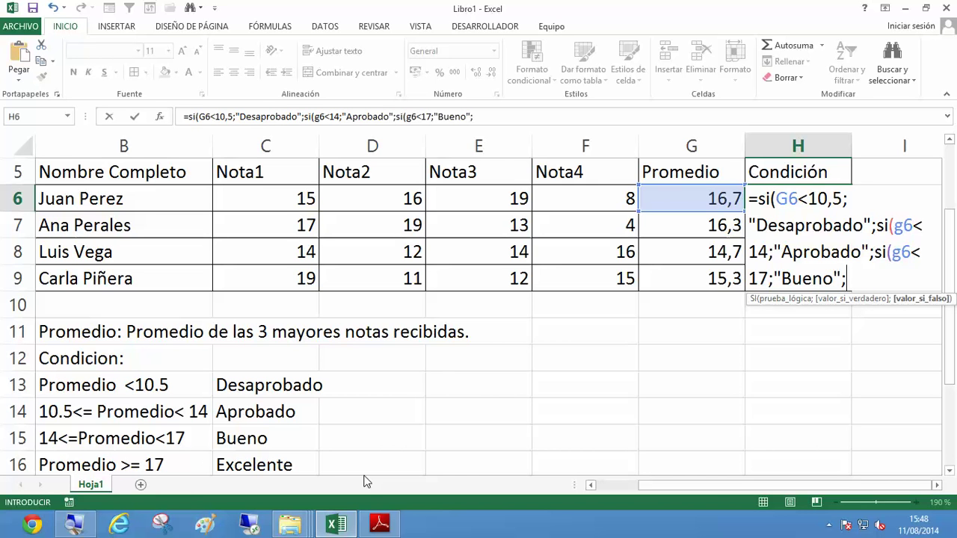
type("\"Excelente\")")
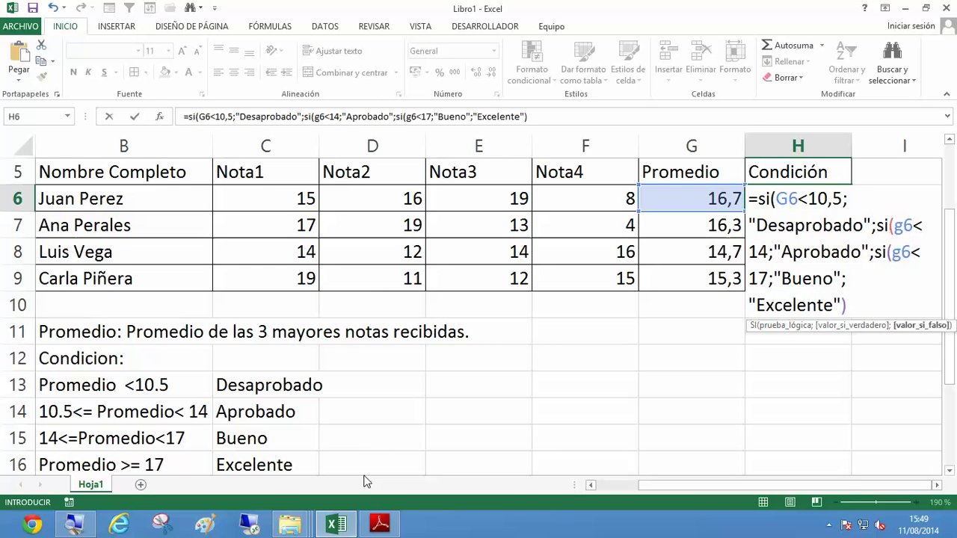
type("))")
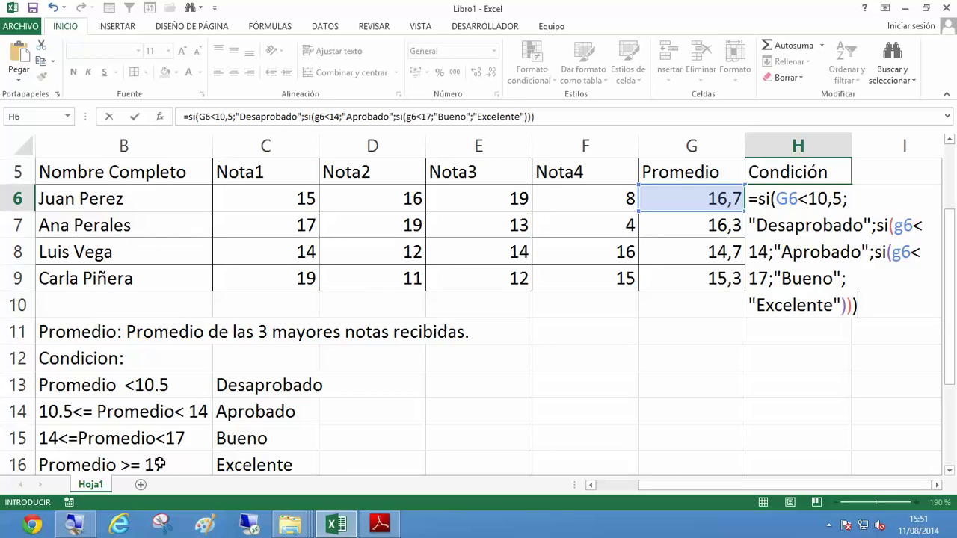
key("Return")
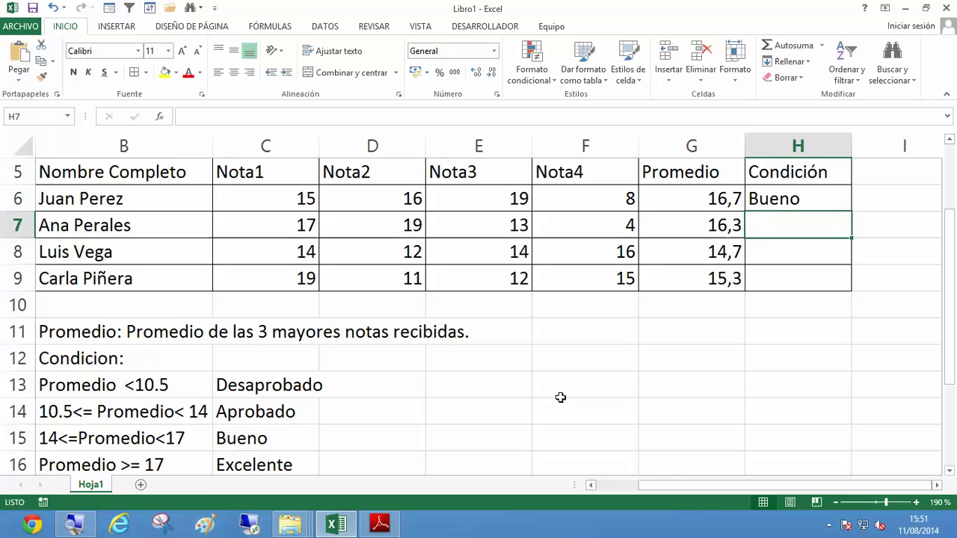
Copy the H6 Condición formula down to H9
left_click(795, 196)
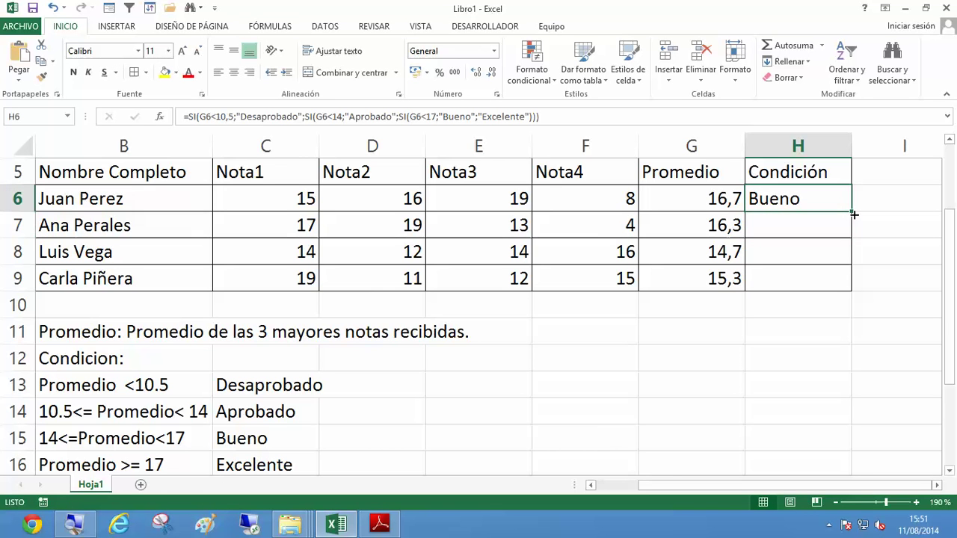
left_click_drag(853, 219, 854, 298)
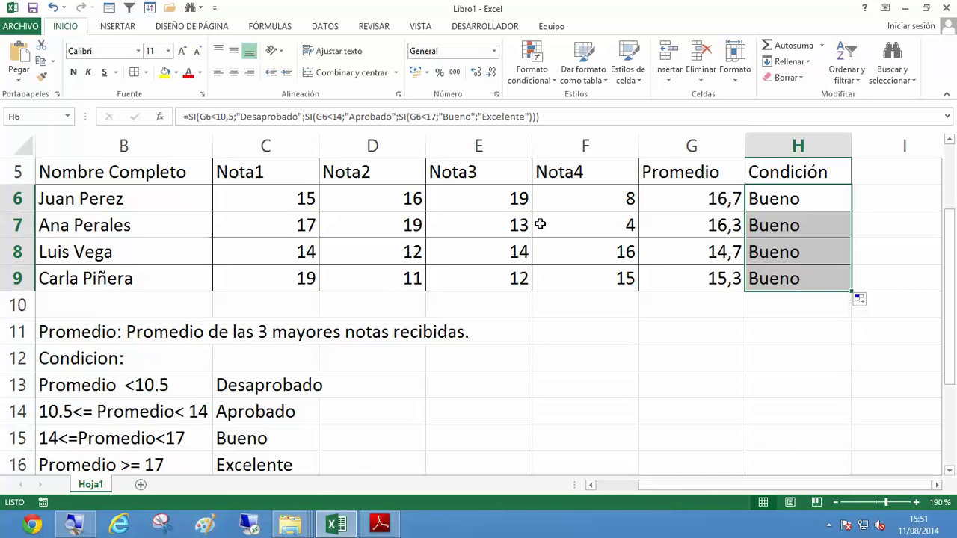
Test the formula on row 8 by setting Nota1, Nota2 and Nota3 to 11 and Nota4 to 8
left_click(306, 226)
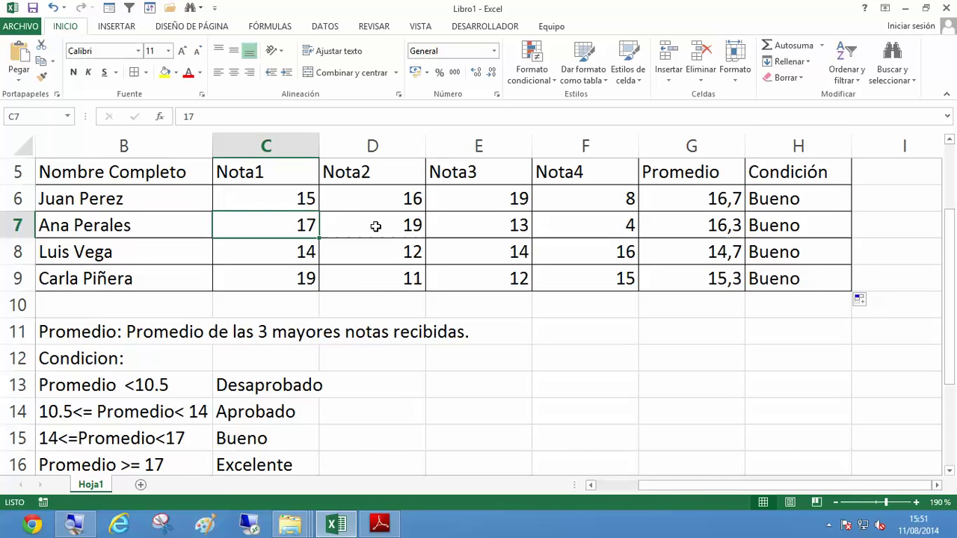
left_click(374, 223)
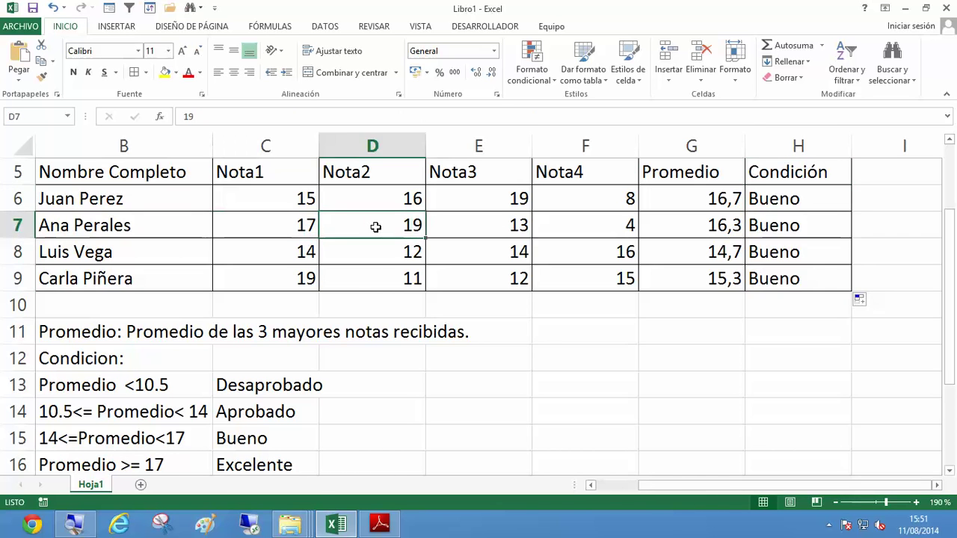
left_click(234, 254)
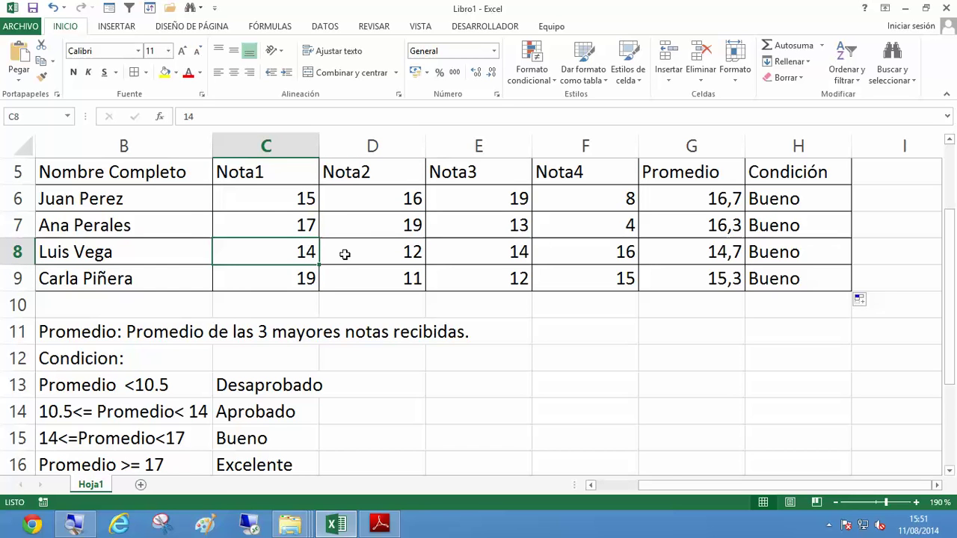
type("11")
left_click(344, 254)
type("11")
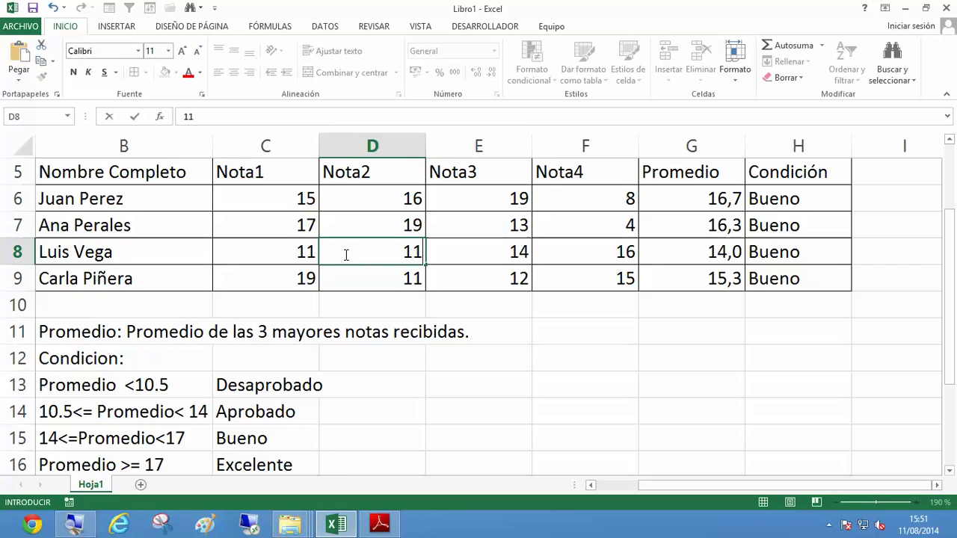
key("Tab")
type("11")
key("Tab")
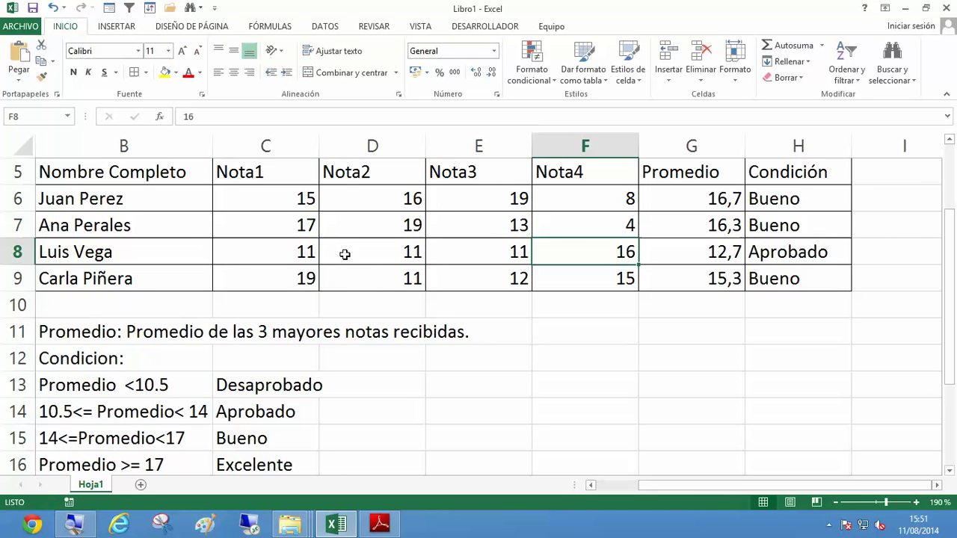
type("8")
key("Return")
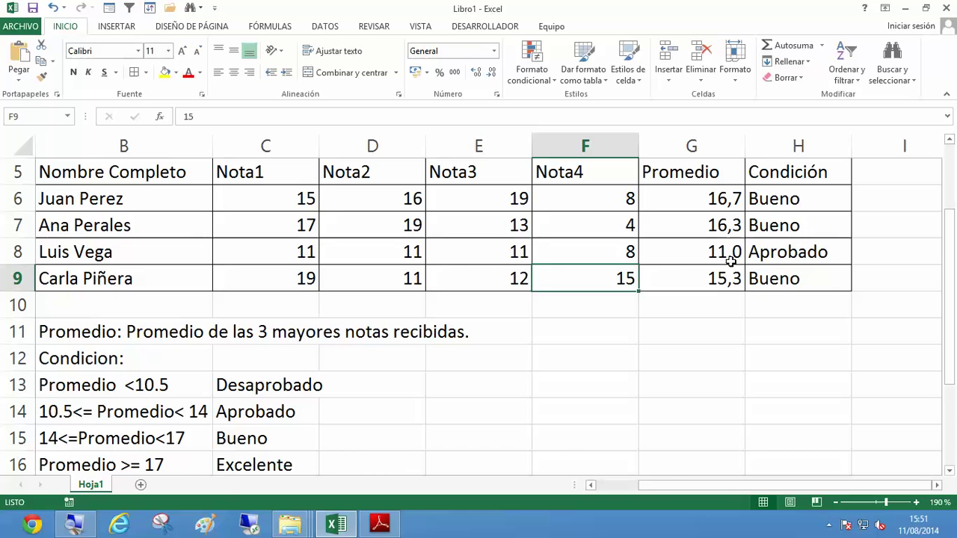
Change Nota1, Nota2 and Nota3 in row 8 to 5 to test the lowest condition
left_click(240, 259)
left_click(378, 254)
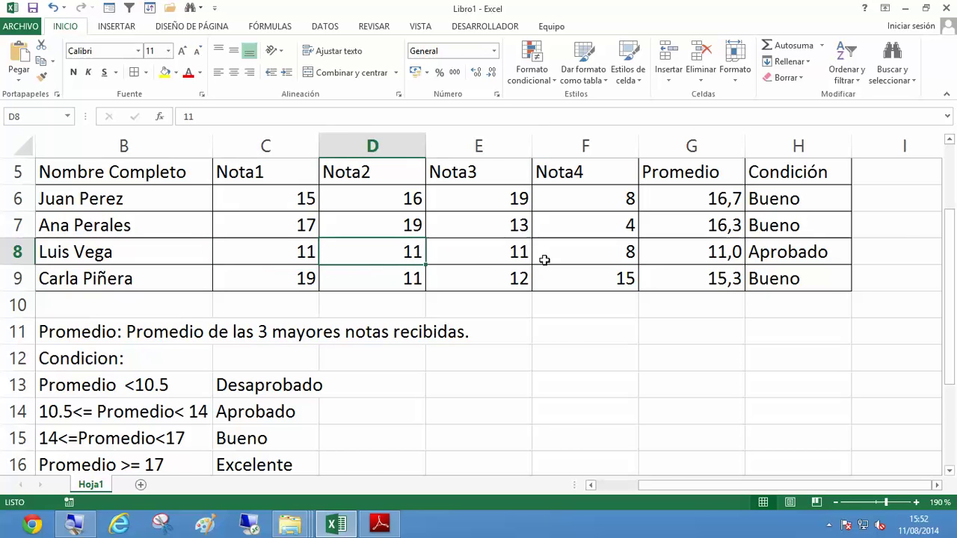
left_click(587, 253)
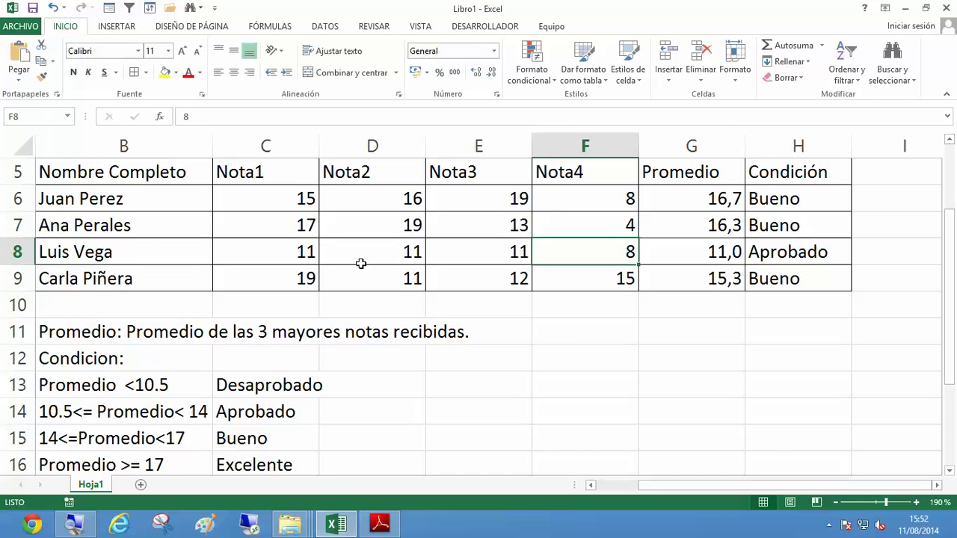
left_click(301, 254)
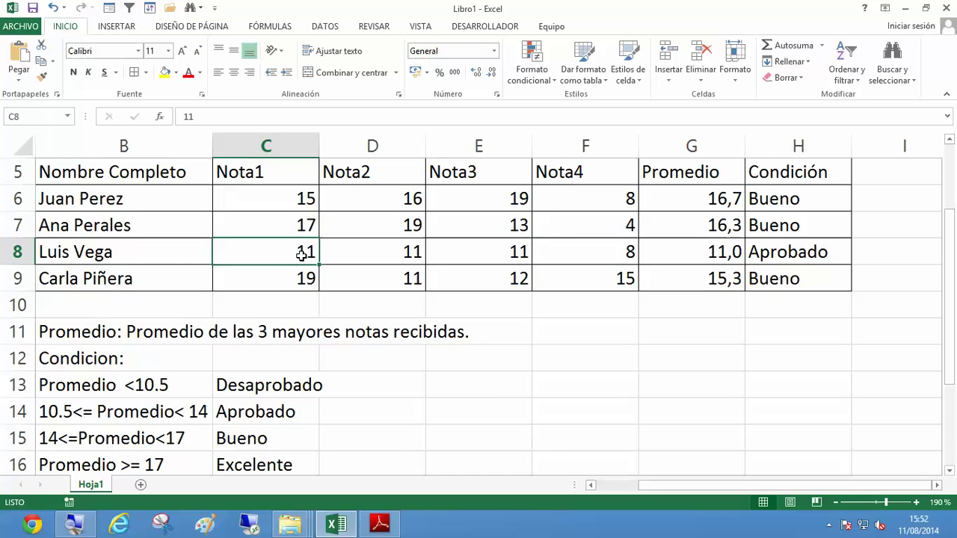
type("5")
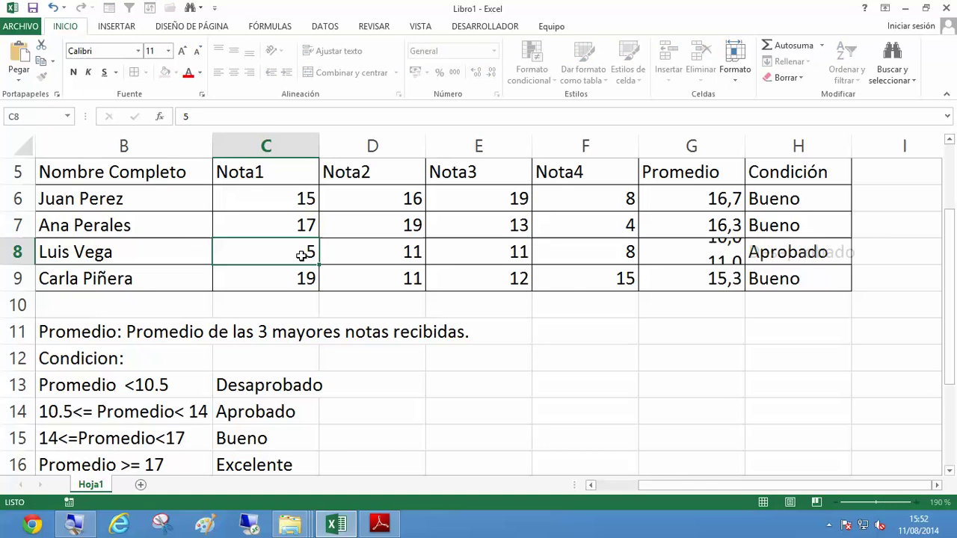
key("Tab")
type("5")
key("Tab")
type("5")
key("ctrl+Return")
key("Tab")
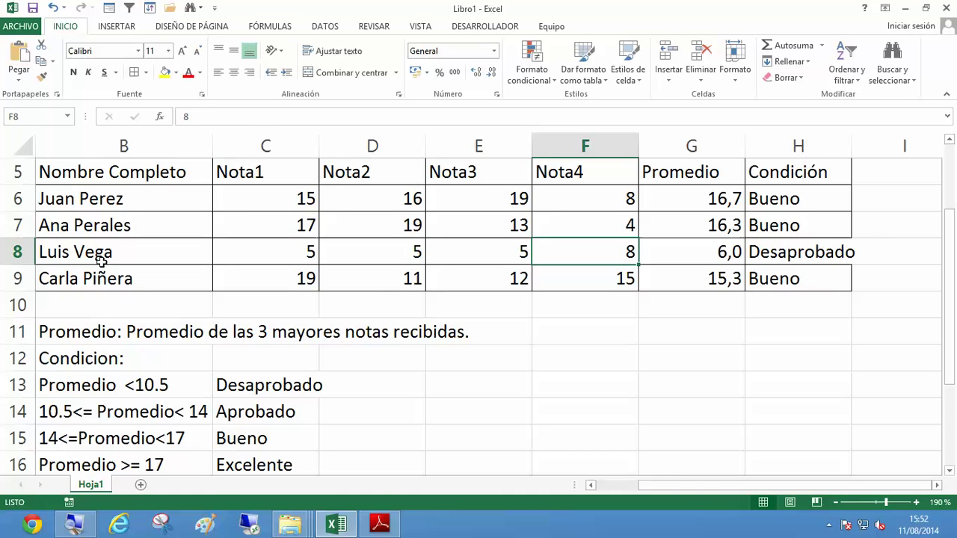
Widen column H slightly so that "Desaprobado" fits inside the Condición cell
left_click(18, 253)
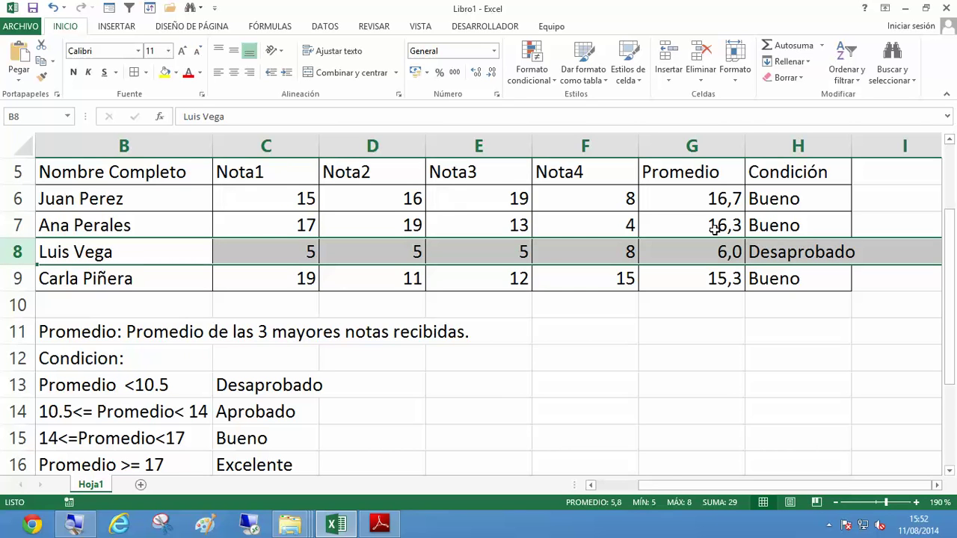
left_click_drag(854, 149, 865, 148)
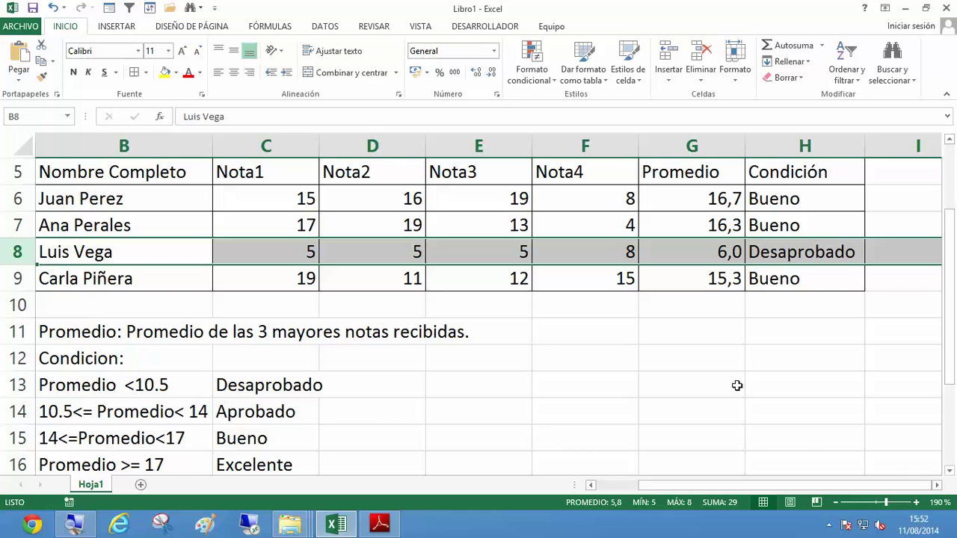
left_click(673, 347)
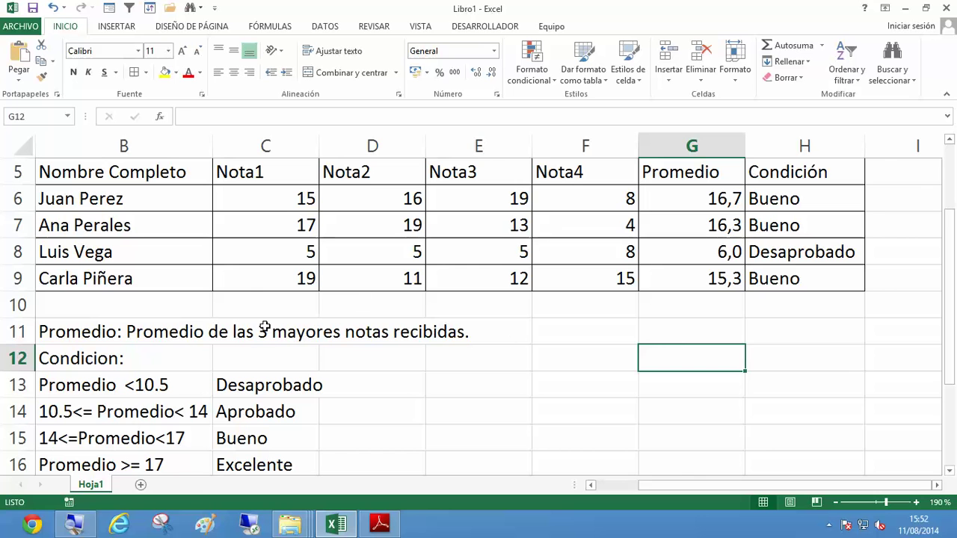
Set Nota2 to 18 and Nota3 to 19 in row 9 to test the highest condition
left_click(256, 280)
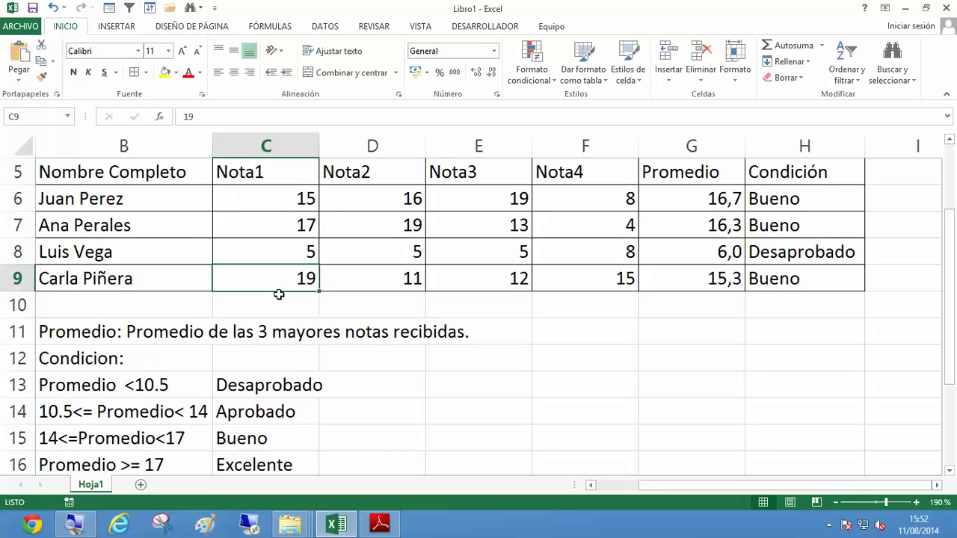
key("Right")
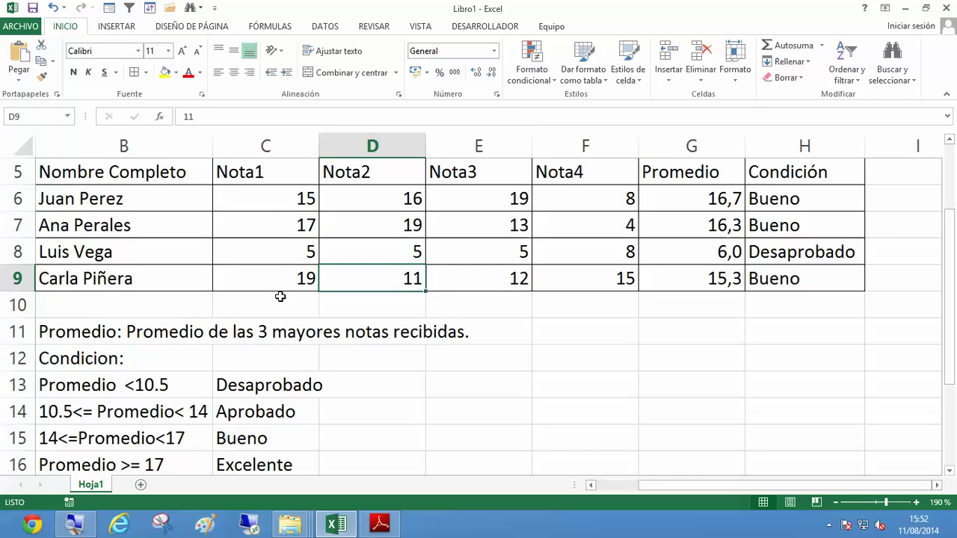
type("18")
key("Right")
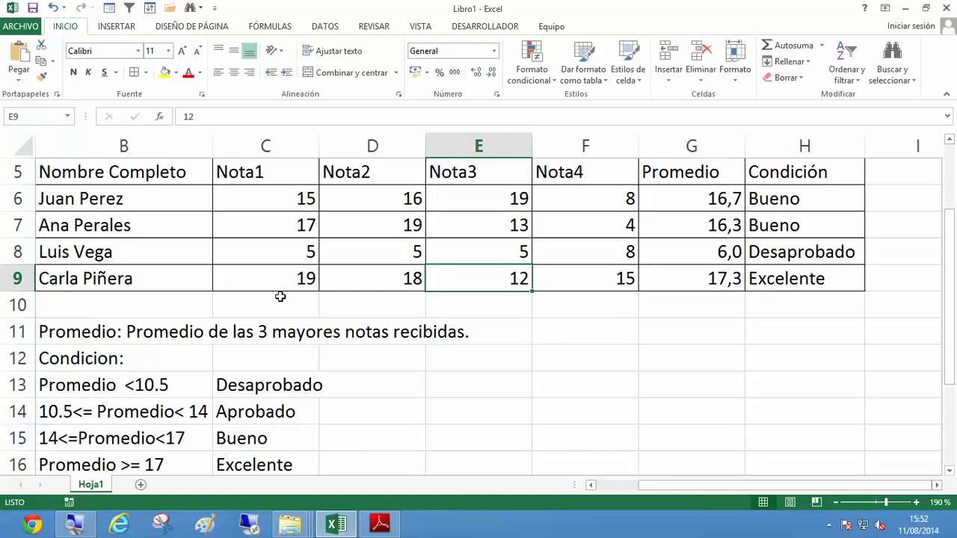
type("19")
key("Right")
key("Right")
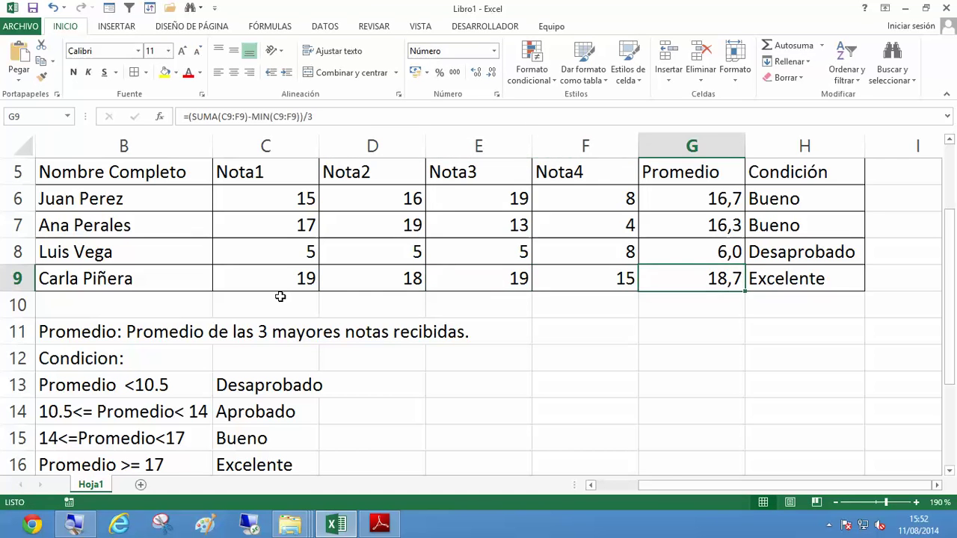
key("Right")
key("Down")
key("Left")
key("Left")
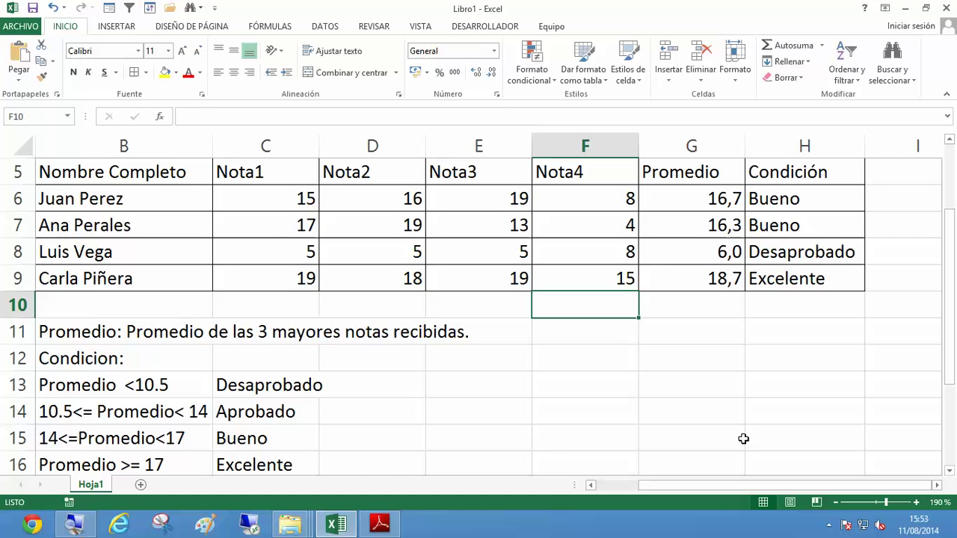
Open the nested SI formula in H6 to review its structure, leaving it as is
left_click(673, 351)
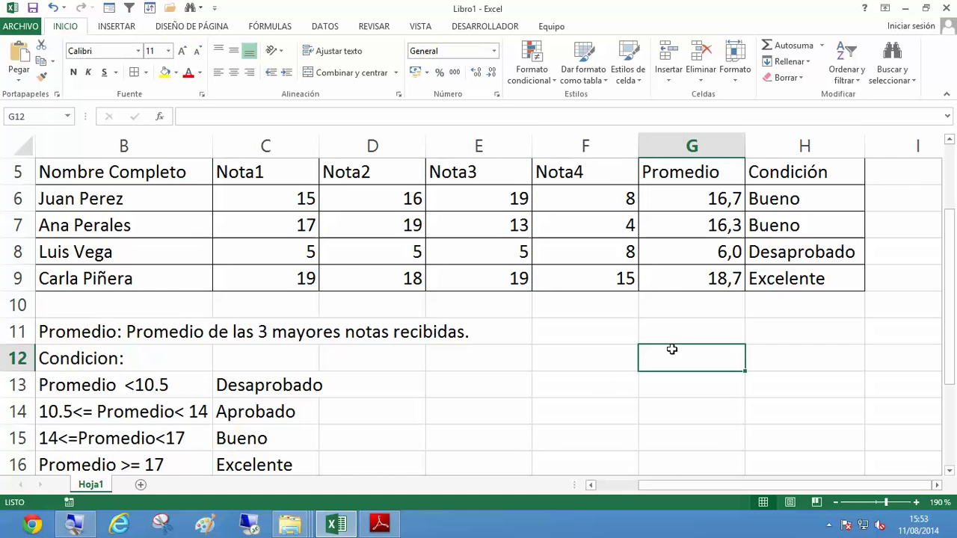
double_click(814, 198)
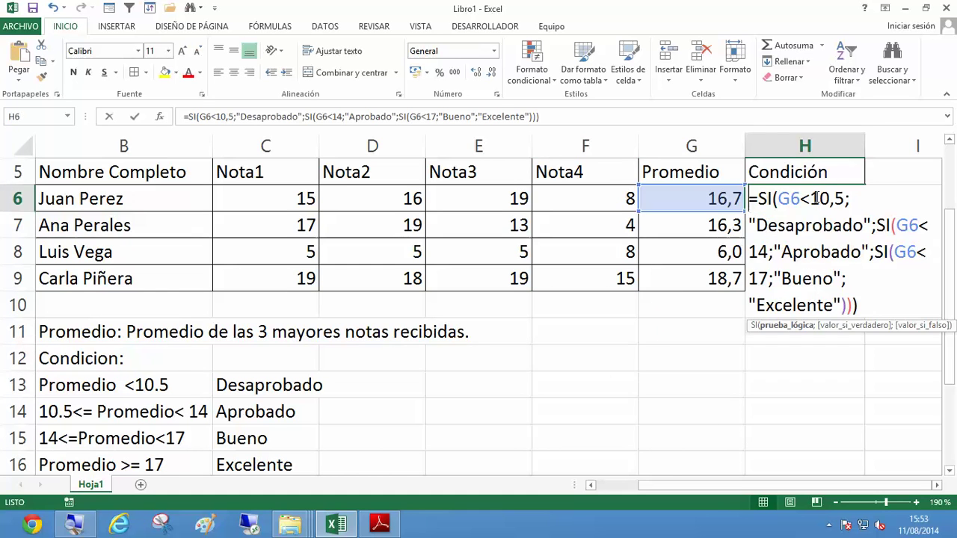
left_click(864, 315)
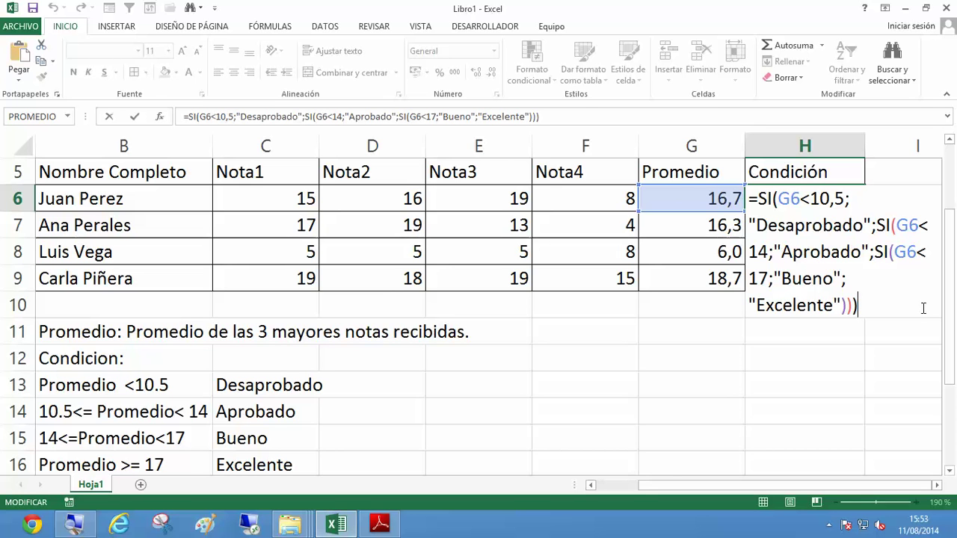
key("Return")
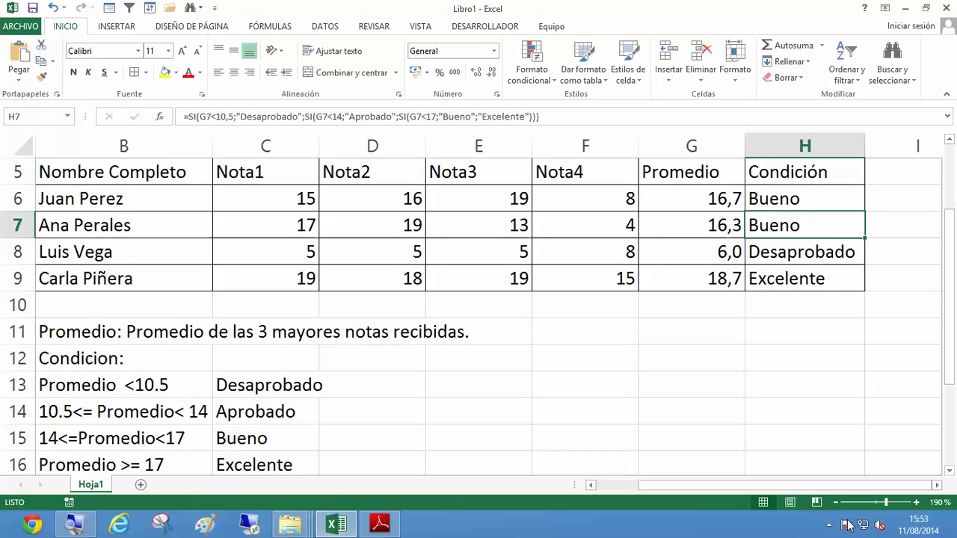
left_click(828, 524)
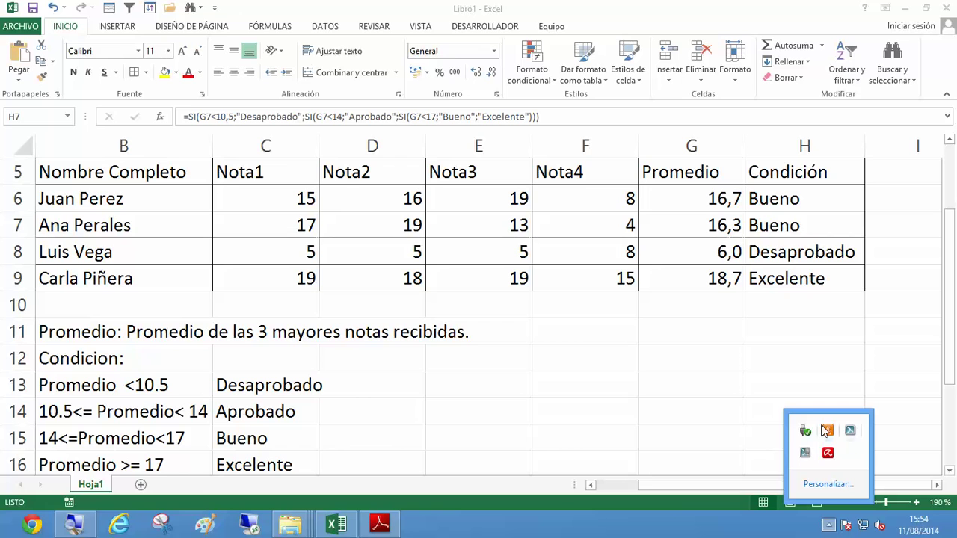